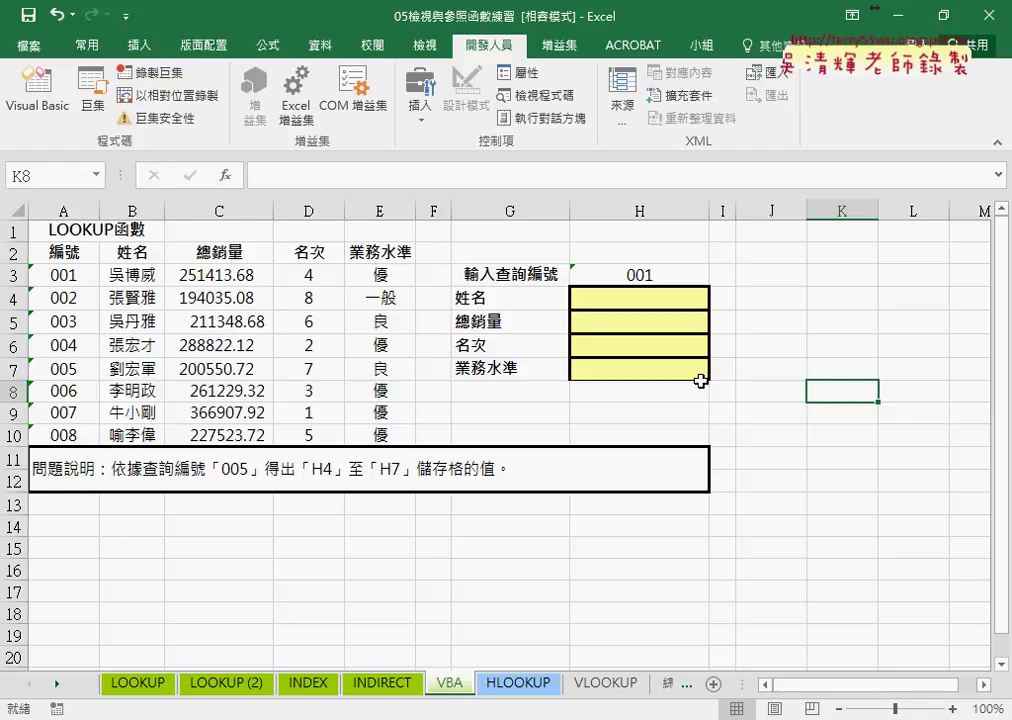
Step: Walk through the lookup layout: ID in H3, IDs in column A, names in B, results in H4:H7
left_click(659, 279)
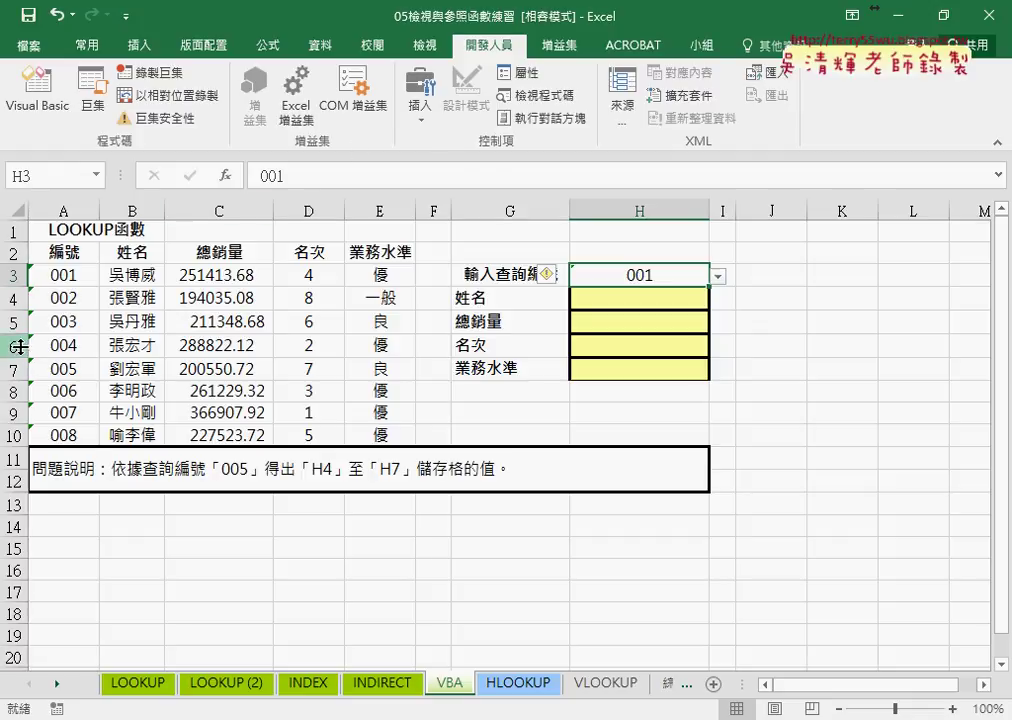
left_click(70, 278)
key("Return")
key("Return")
left_click(78, 271)
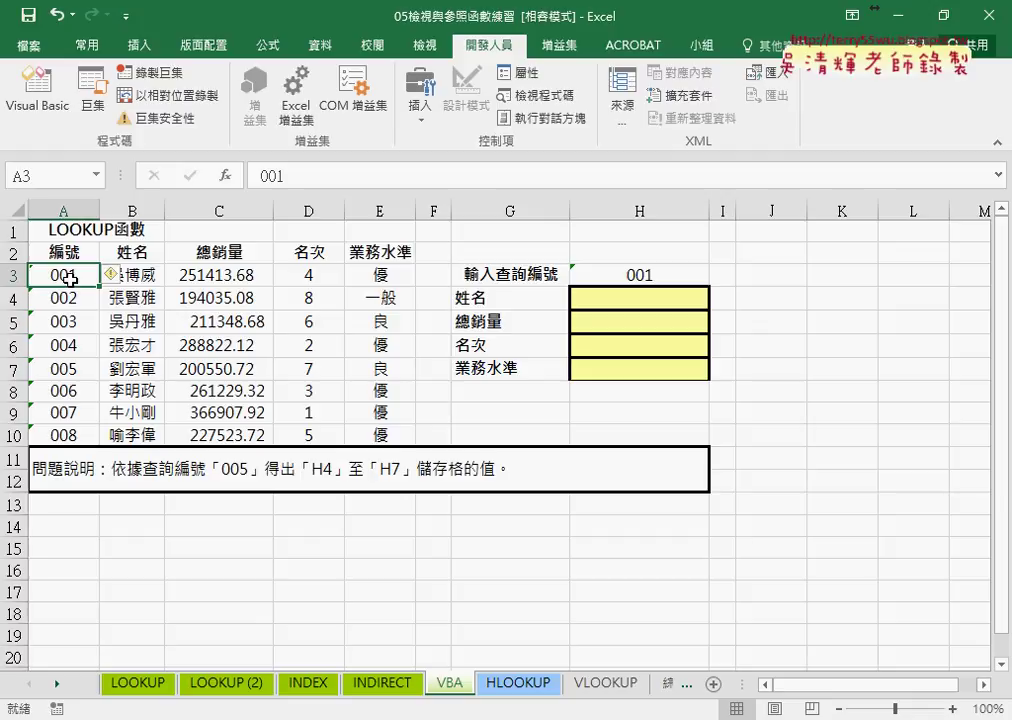
left_click(155, 275)
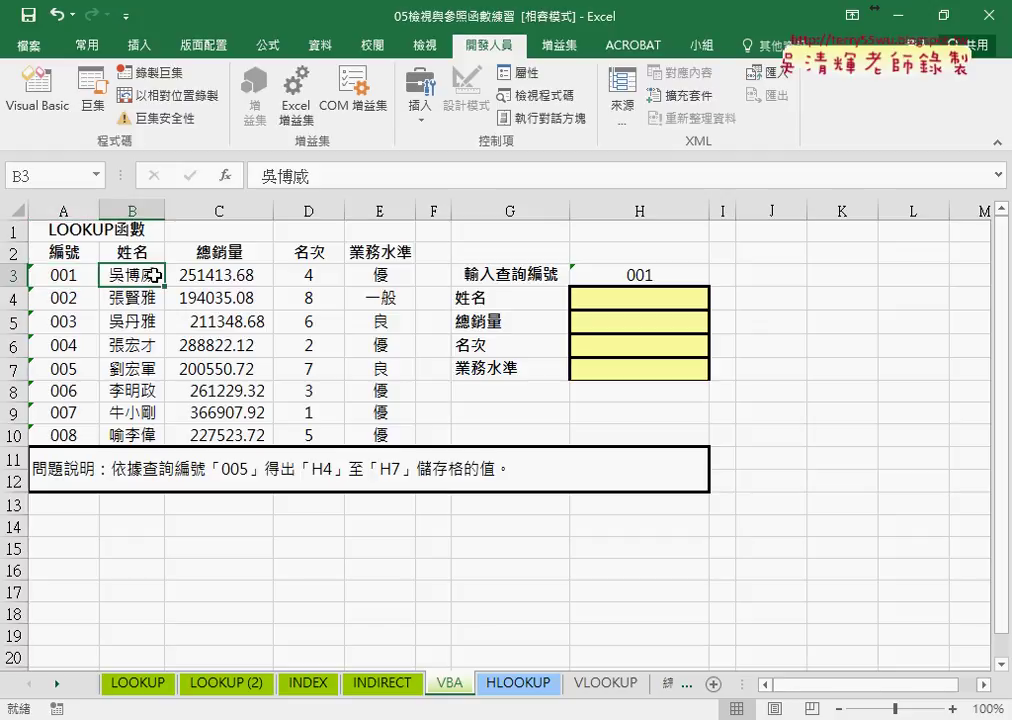
left_click(641, 301)
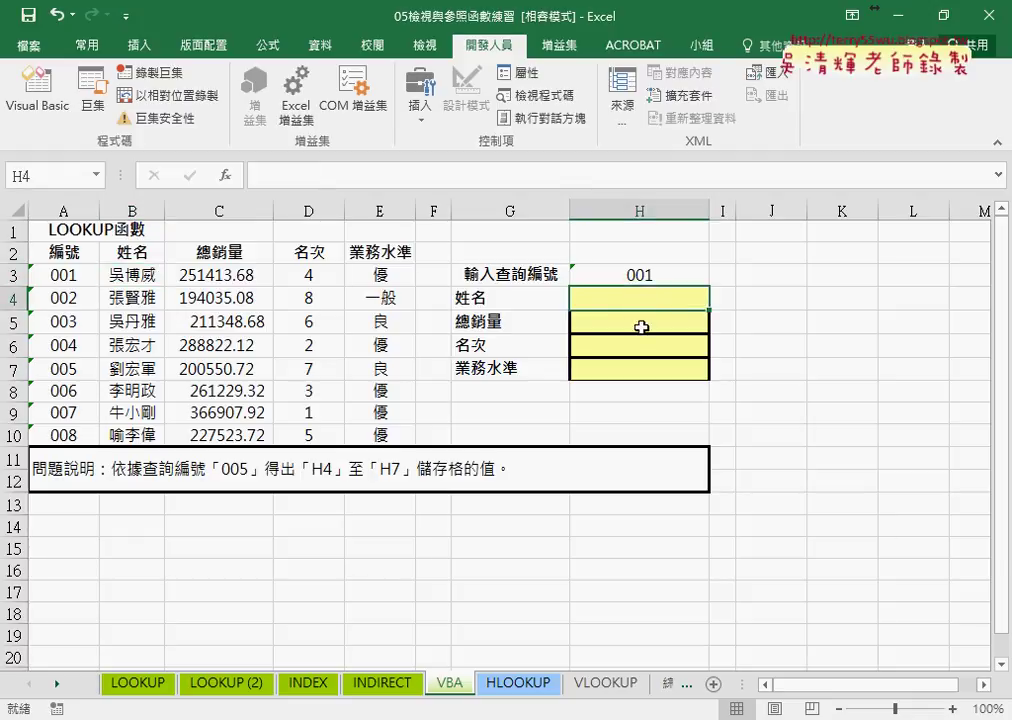
left_click(641, 322)
left_click(641, 366)
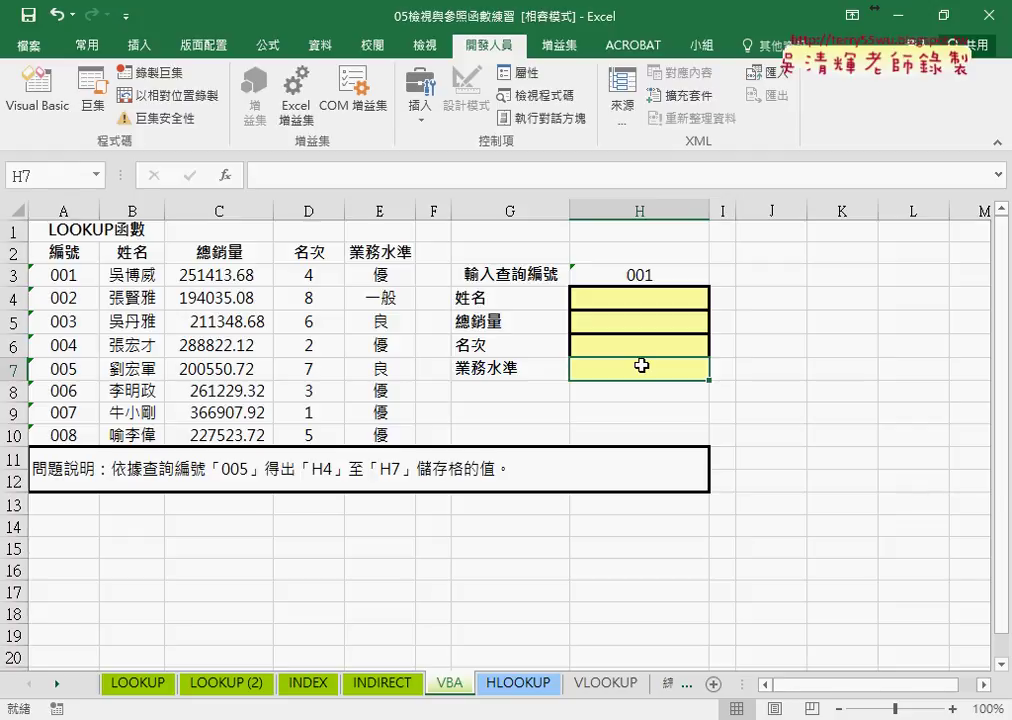
left_click(120, 276)
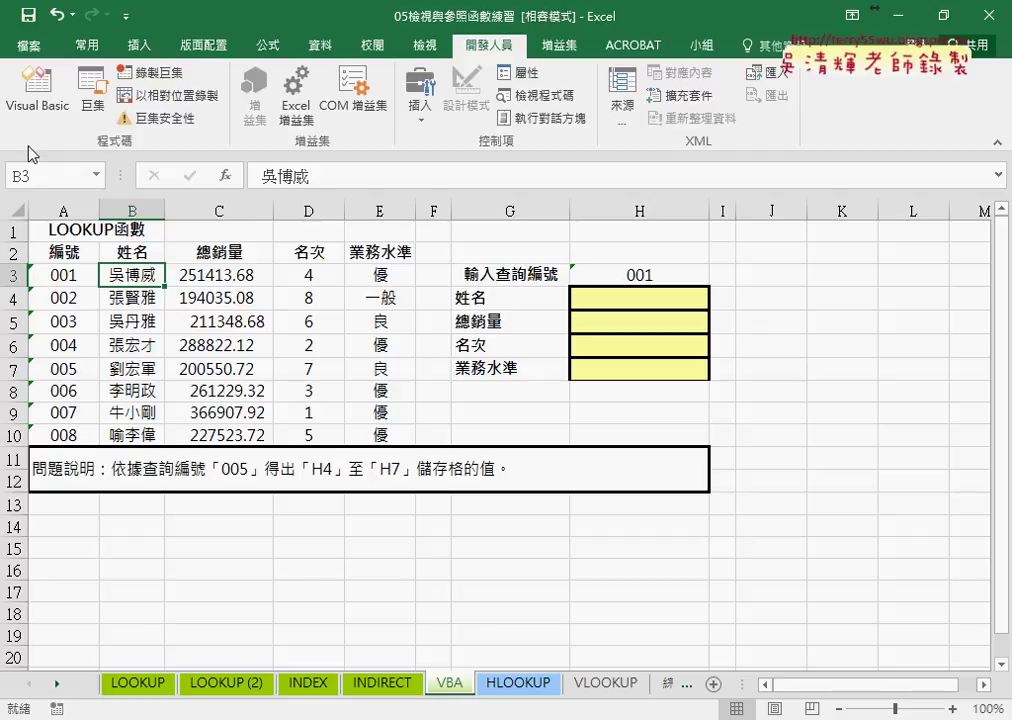
Step: In the Visual Basic editor, insert a new module into the workbook project
left_click(28, 100)
left_click_drag(150, 318, 148, 411)
left_click_drag(190, 337, 338, 337)
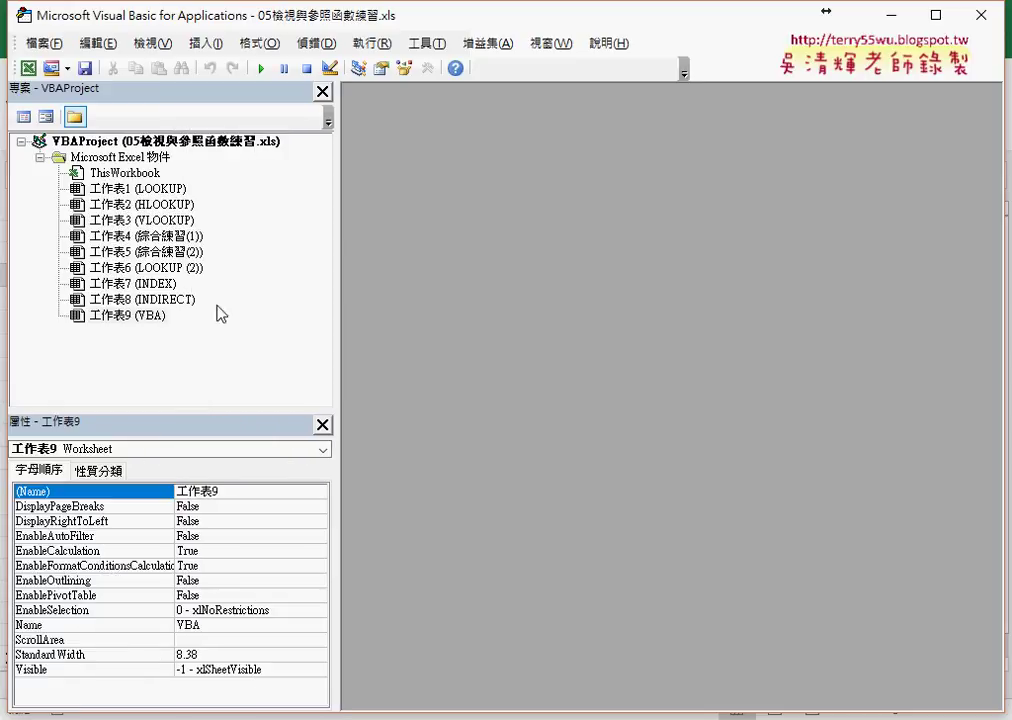
right_click(168, 270)
mouse_move(250, 364)
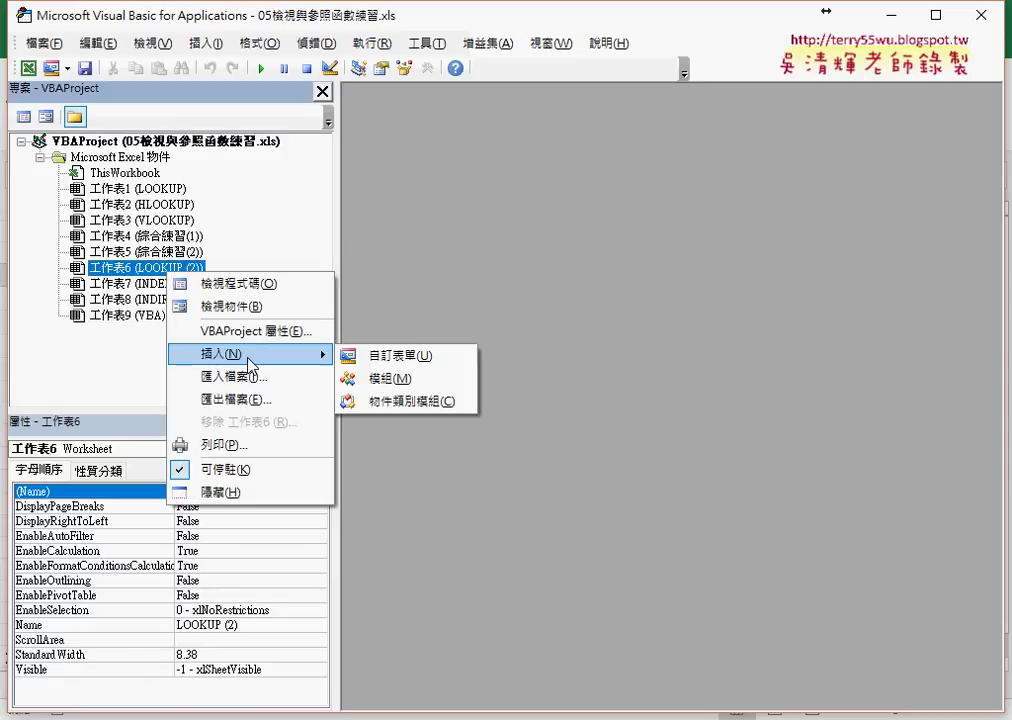
left_click(393, 385)
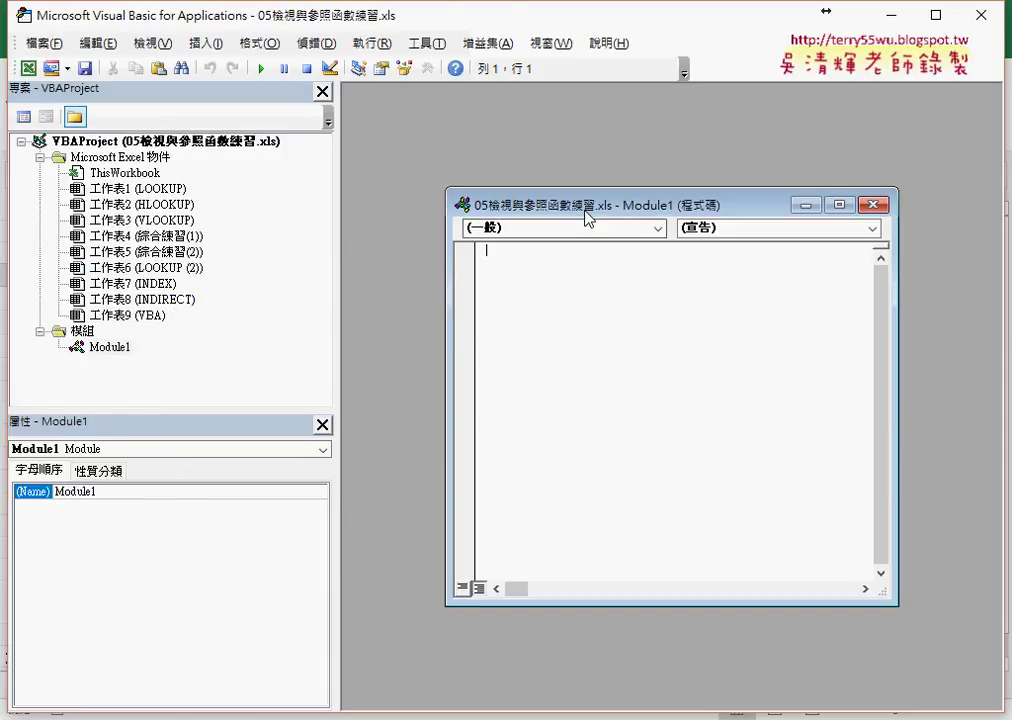
Step: Maximize the new module's window and paste the 查詢 macro code into it
double_click(583, 212)
left_click(221, 44)
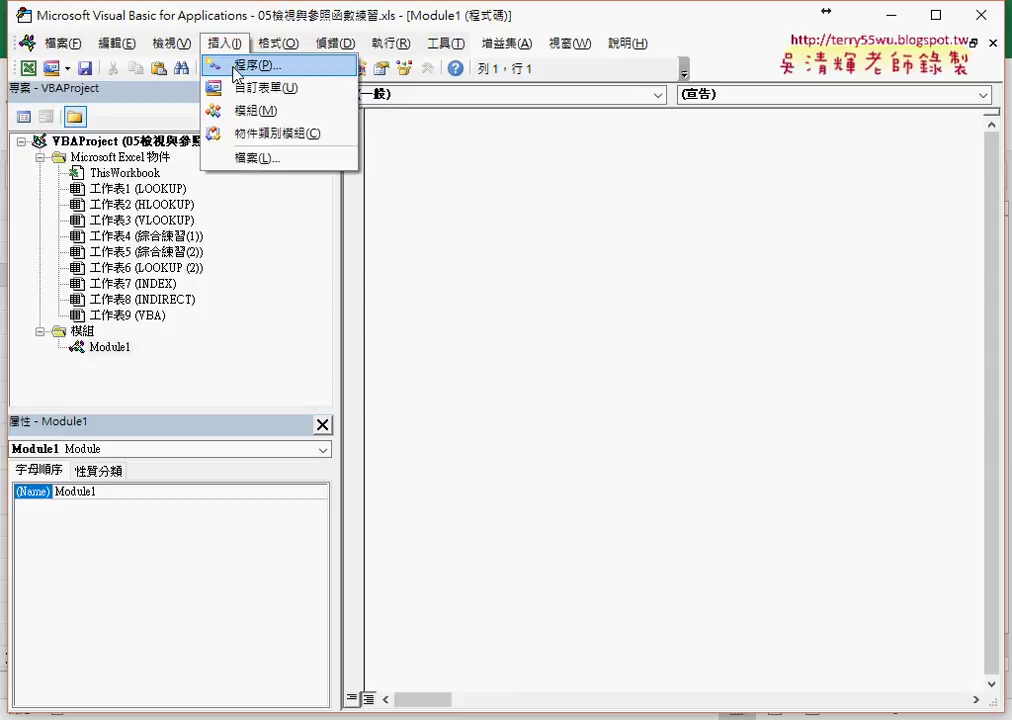
left_click(370, 196)
left_click_drag(334, 190, 247, 190)
right_click(343, 172)
left_click(370, 228)
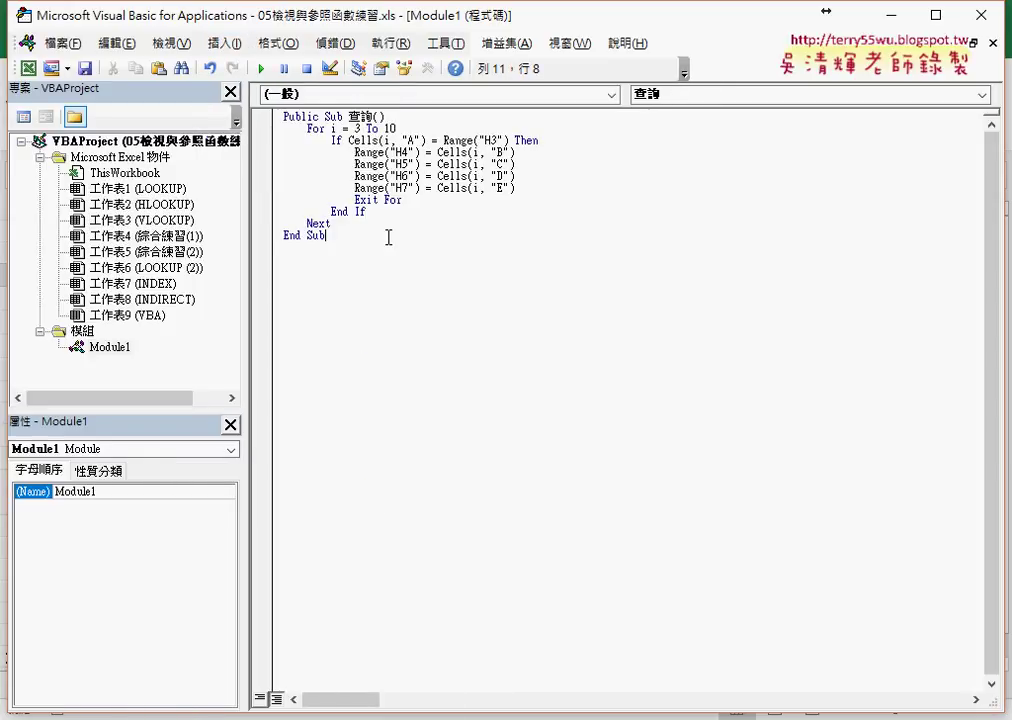
Step: Set the code editor font size to 12 in the Editor Format options
left_click(445, 44)
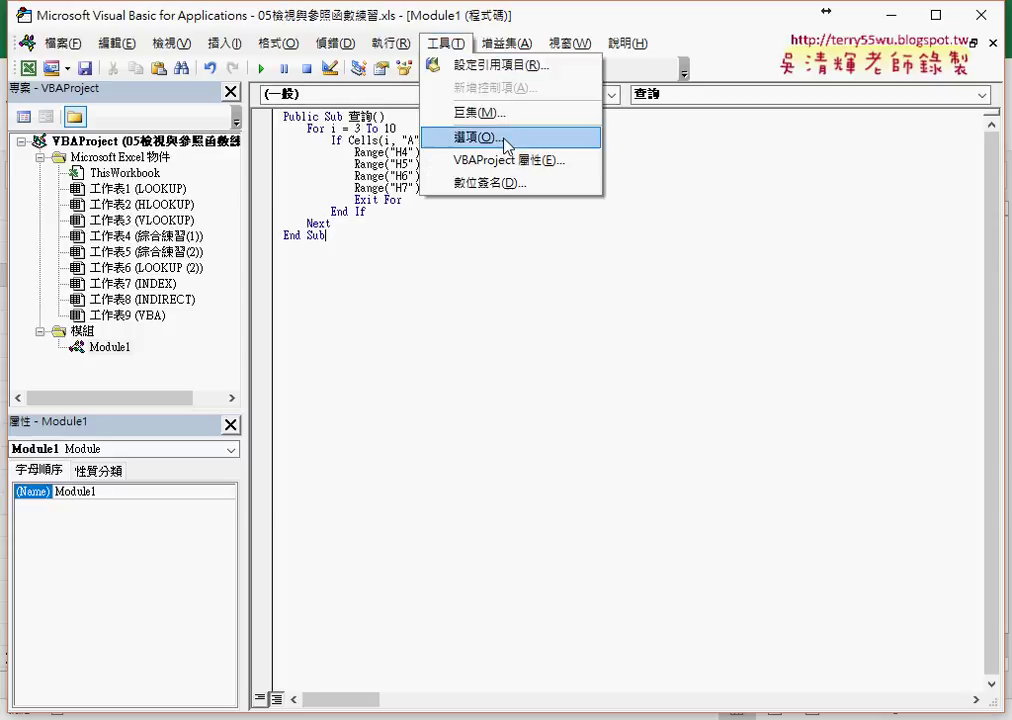
left_click(508, 139)
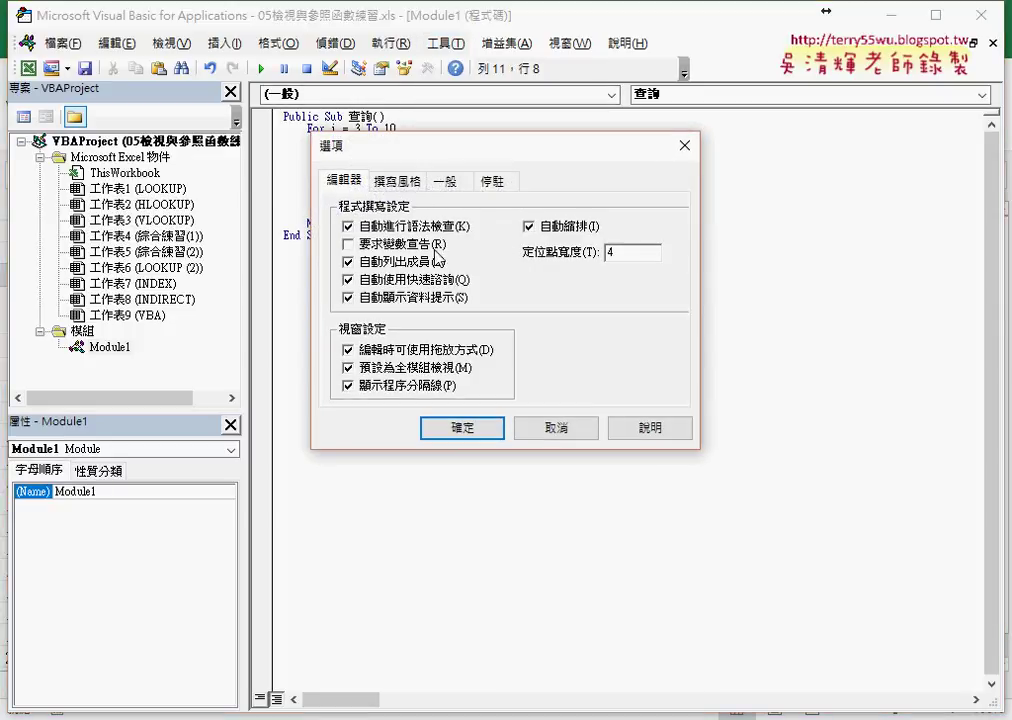
left_click(397, 180)
left_click(610, 269)
left_click(592, 321)
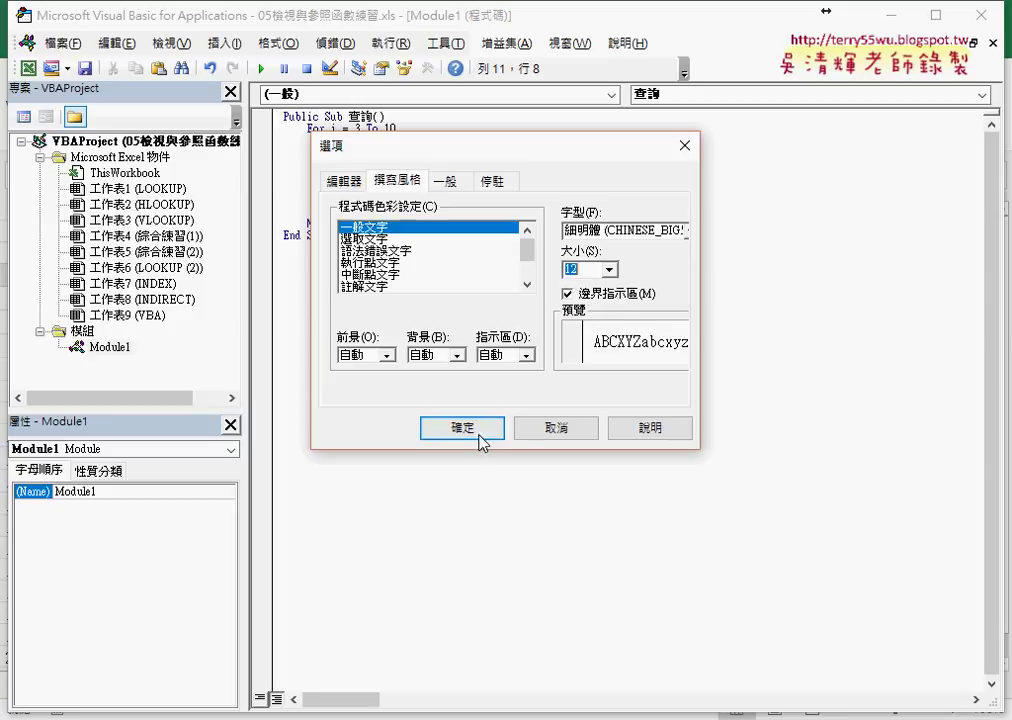
left_click(478, 429)
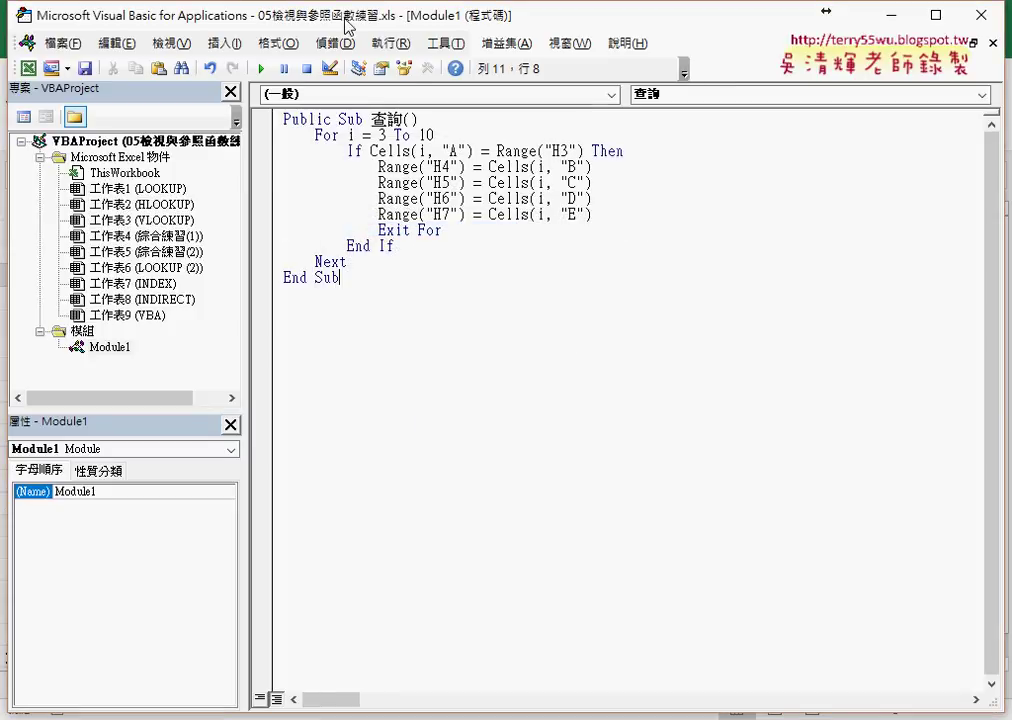
Step: Open the Add Procedure dialog, cancel it, and select the loop start value 3
left_click(224, 43)
left_click(232, 66)
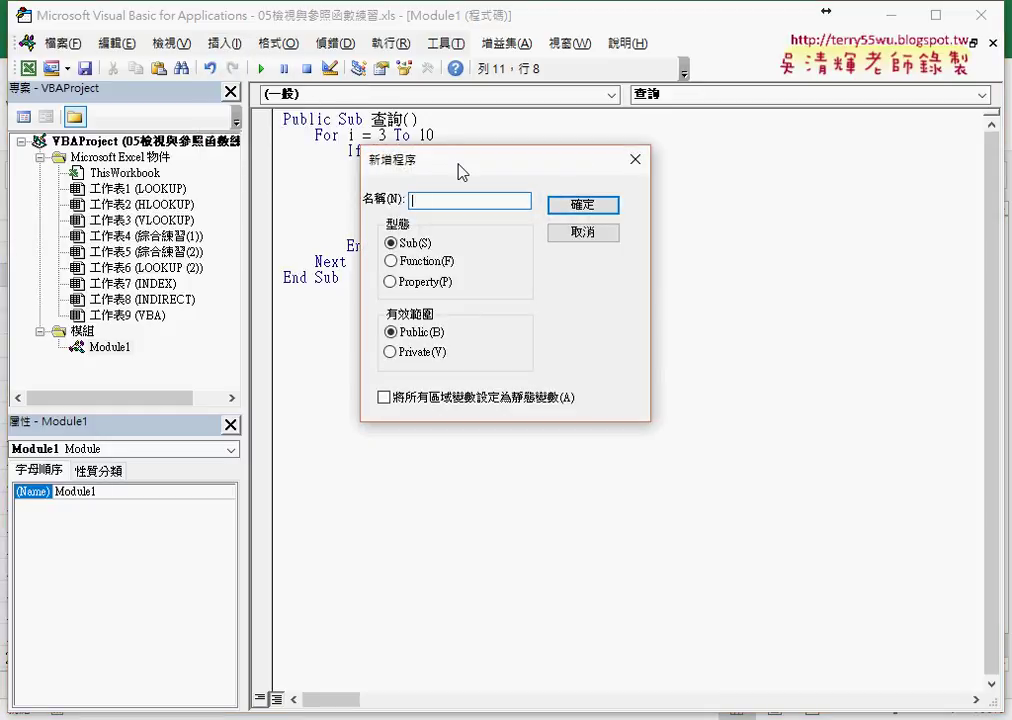
left_click_drag(459, 169, 386, 140)
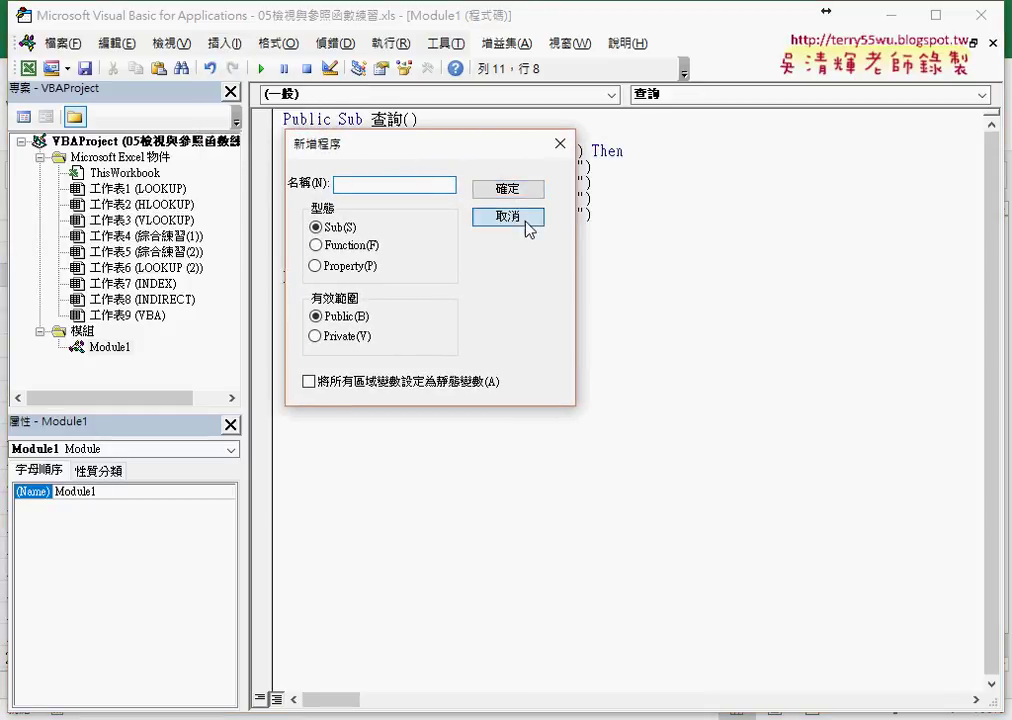
left_click(522, 218)
double_click(381, 136)
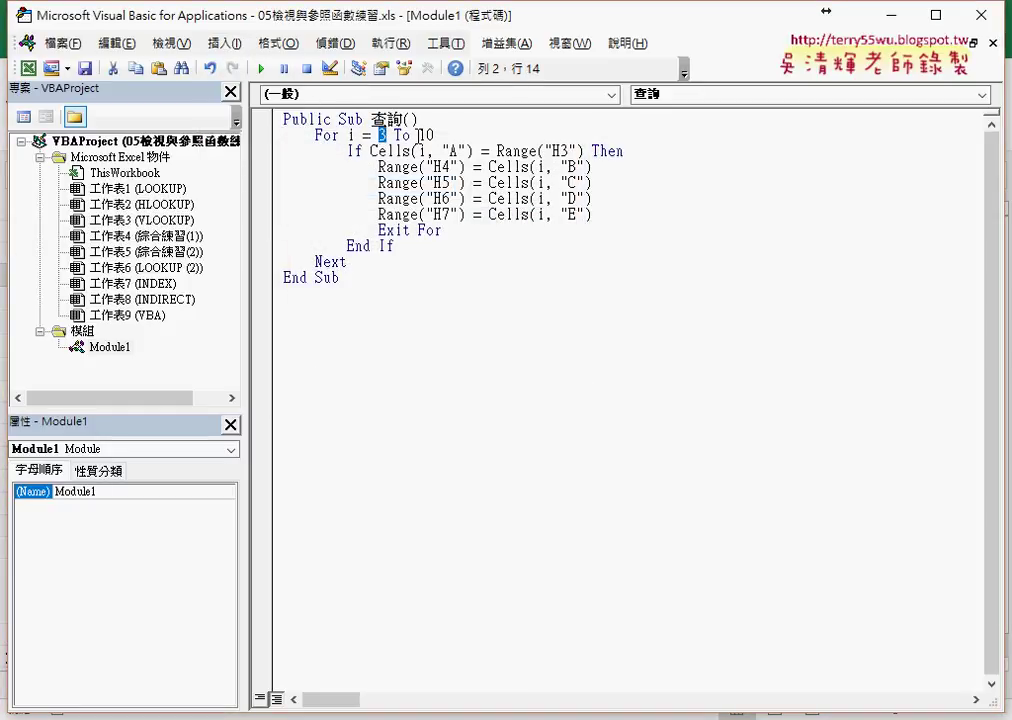
Step: Highlight the loop end 10 and the Cells(i, "A") condition, then shrink the editor to reveal the sheet
double_click(430, 135)
left_click(356, 150)
left_click_drag(370, 150, 586, 151)
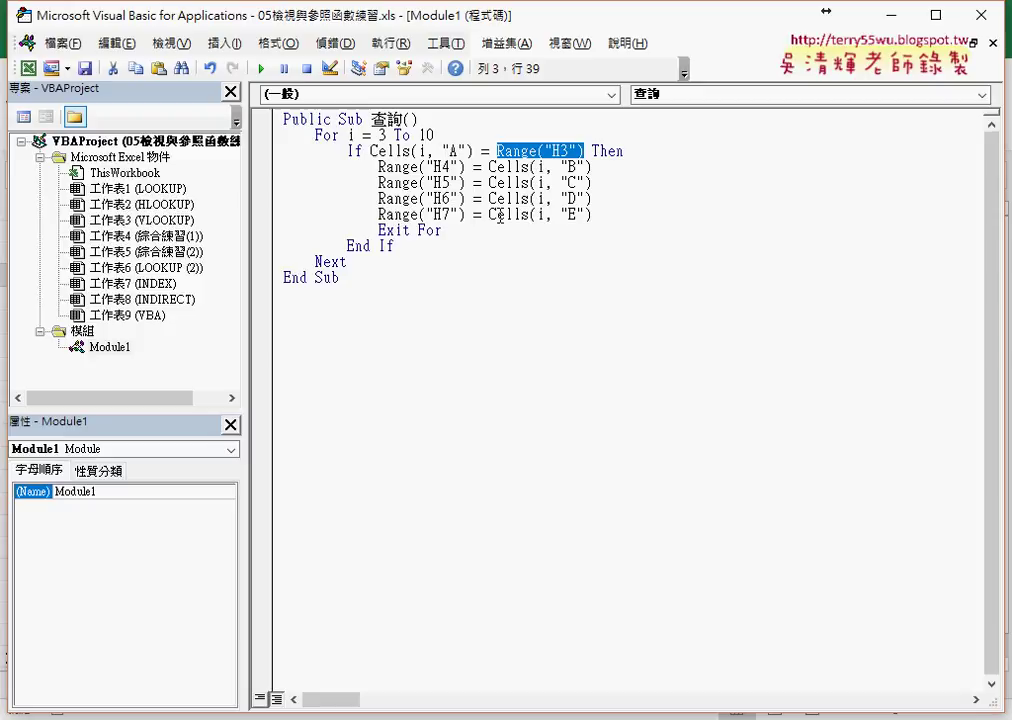
left_click_drag(497, 14, 512, 333)
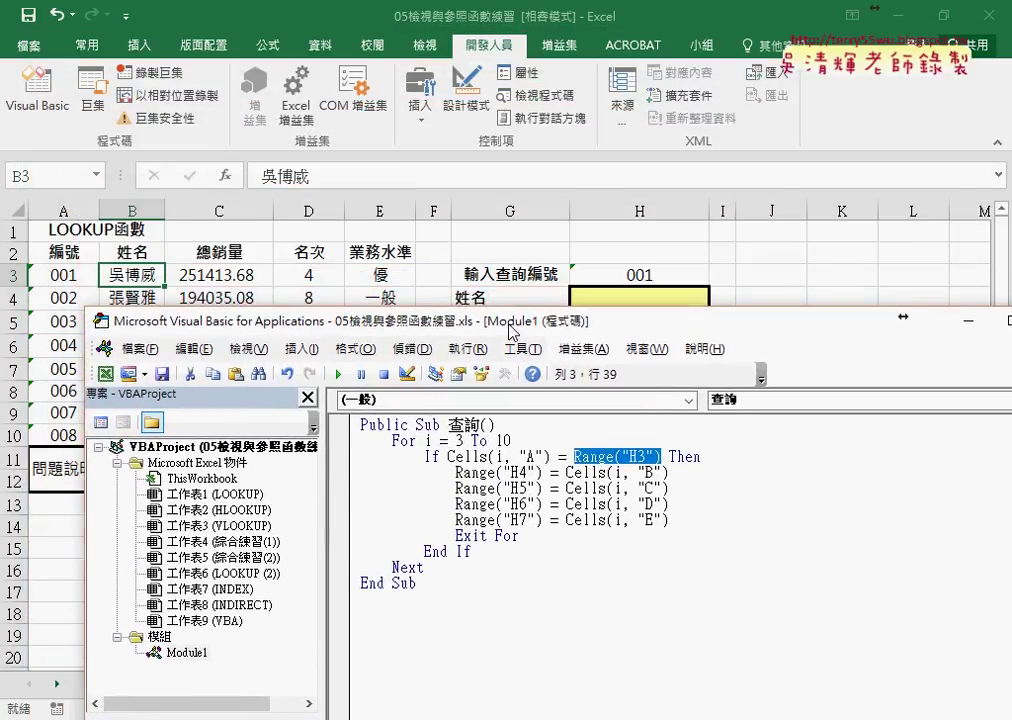
left_click_drag(655, 266, 650, 264)
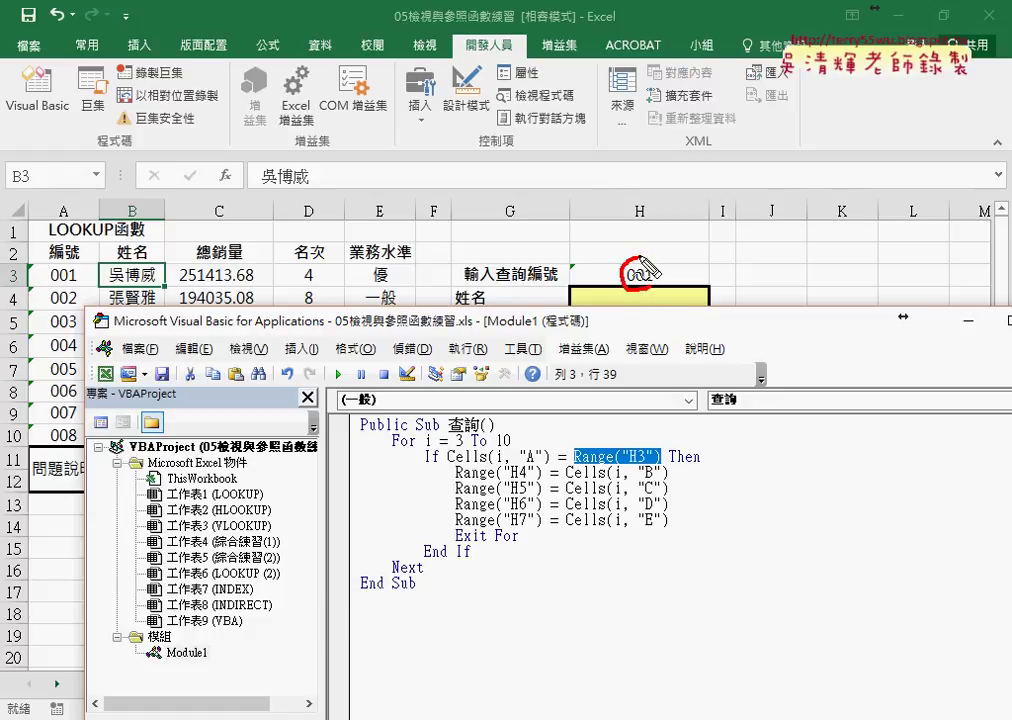
mouse_move(46, 260)
left_mouse_down()
mouse_move(80, 259)
mouse_move(63, 297)
left_mouse_up()
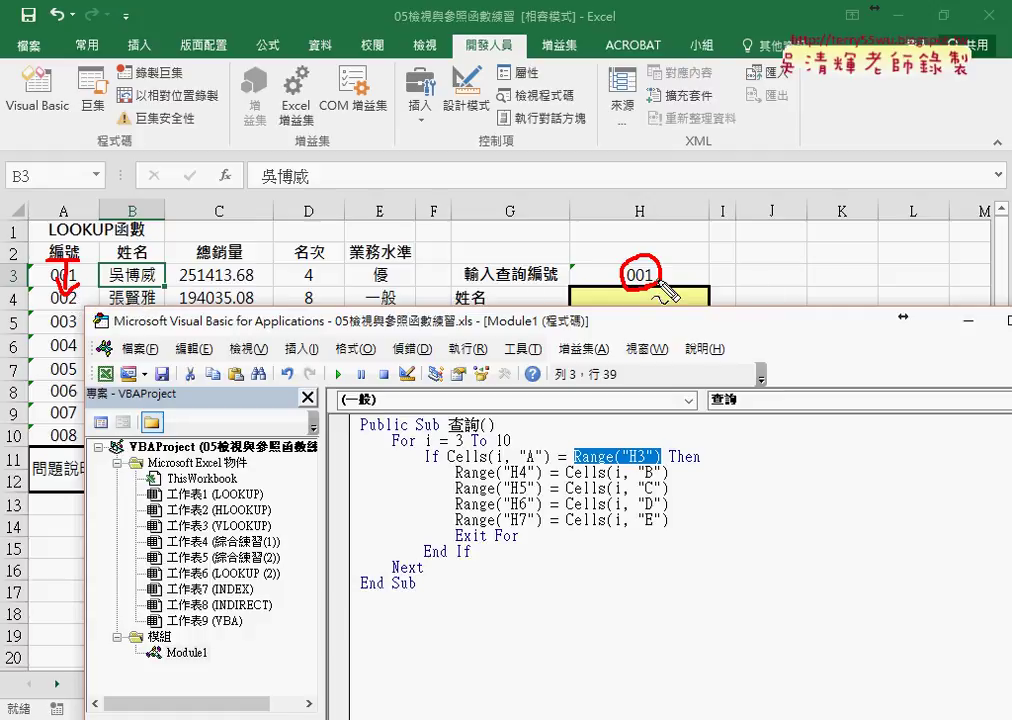
left_click_drag(66, 292, 62, 298)
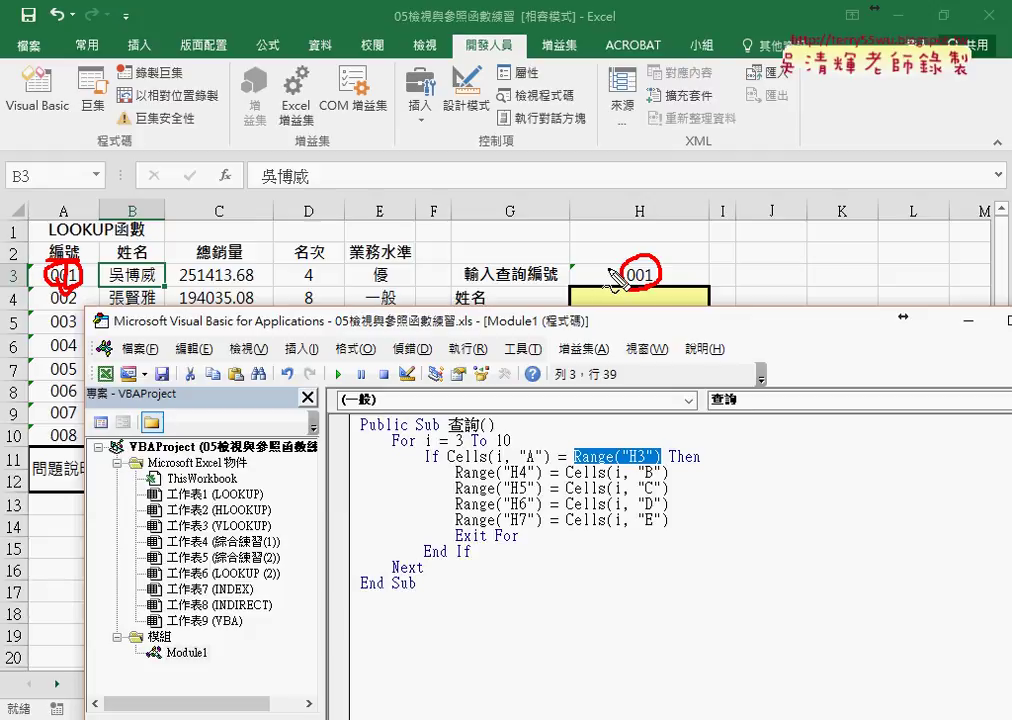
left_click_drag(447, 463, 660, 466)
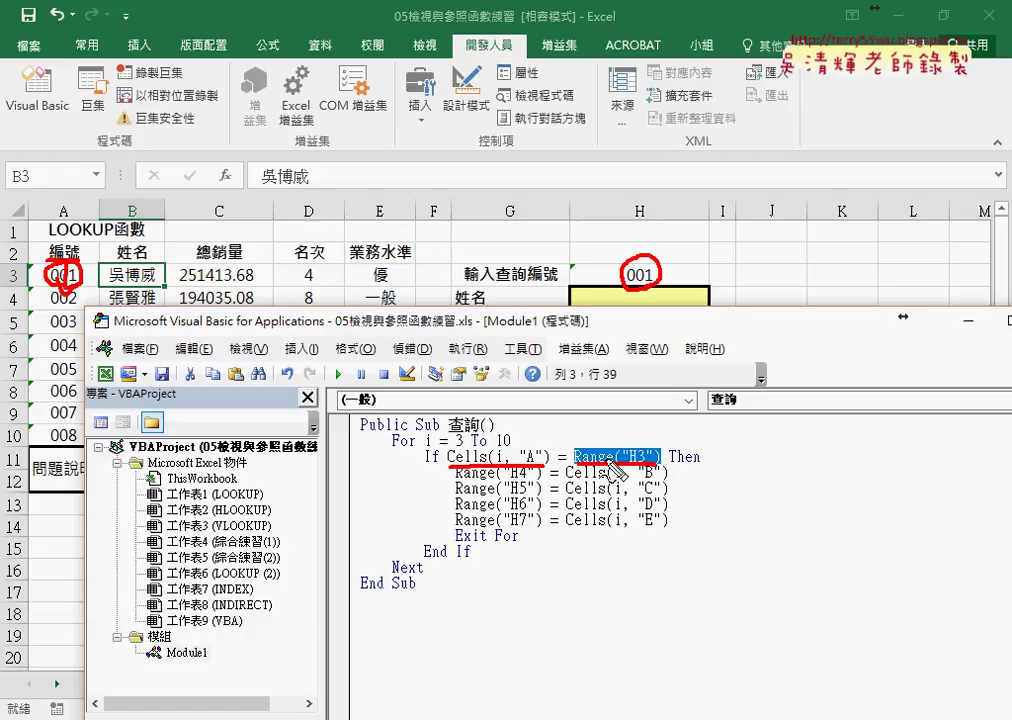
left_click_drag(566, 455, 573, 464)
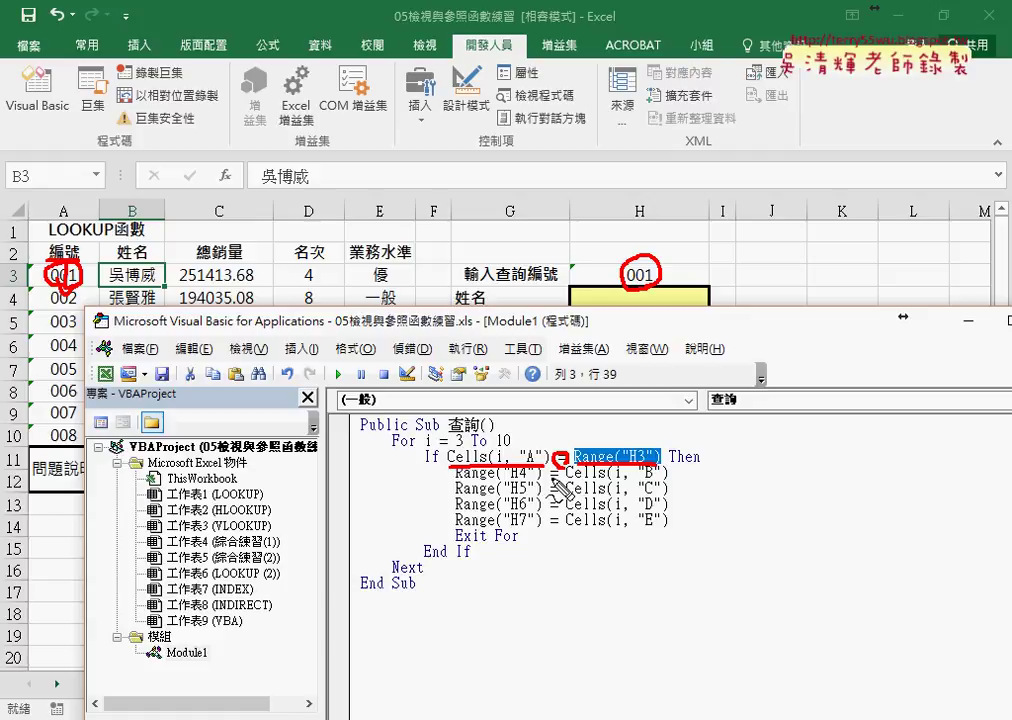
left_click_drag(434, 449, 438, 470)
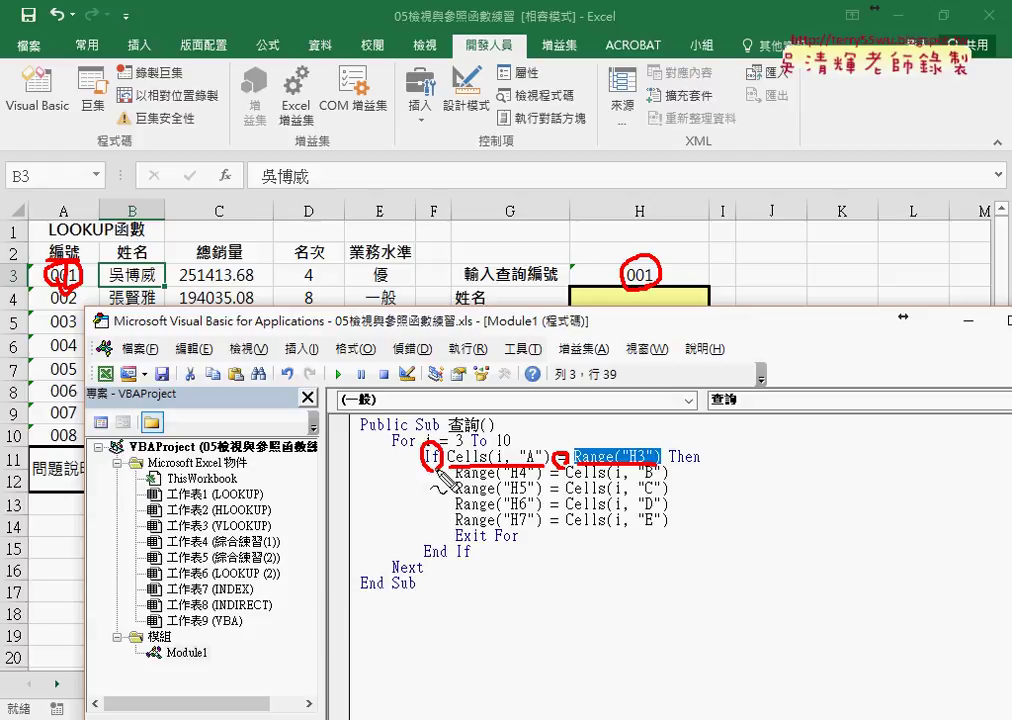
key("Escape")
left_click(452, 456)
left_click_drag(448, 457, 662, 457)
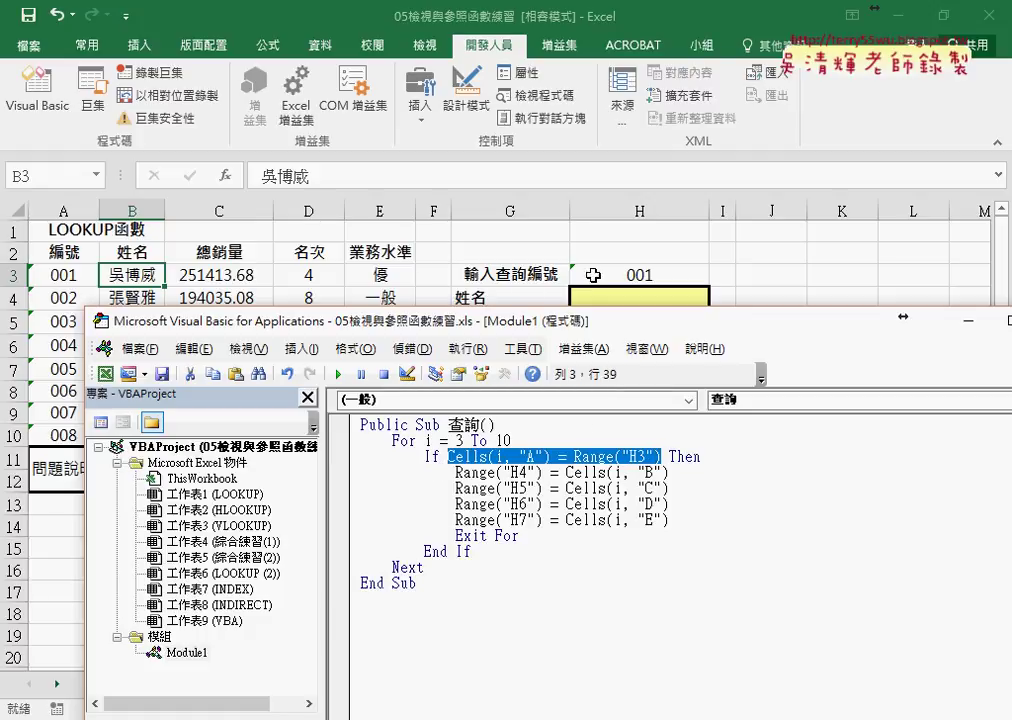
left_click_drag(505, 332, 554, 387)
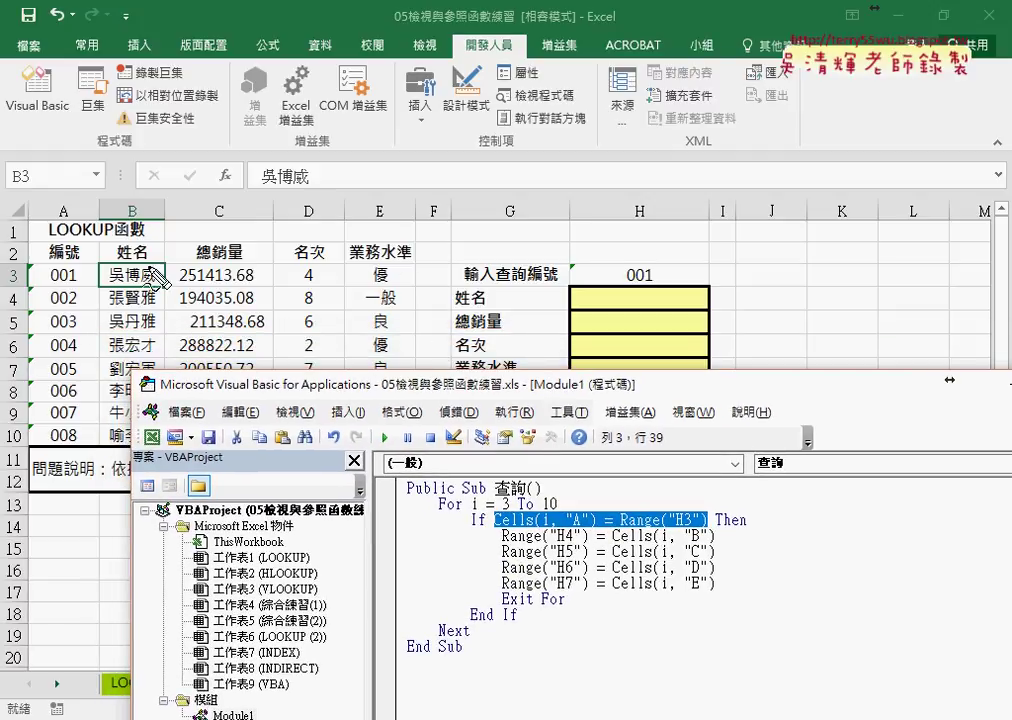
Step: Annotate how the H3 match copies column B into H4, then select the H5–H7 lines
left_click_drag(122, 203, 131, 219)
left_click_drag(117, 276, 156, 281)
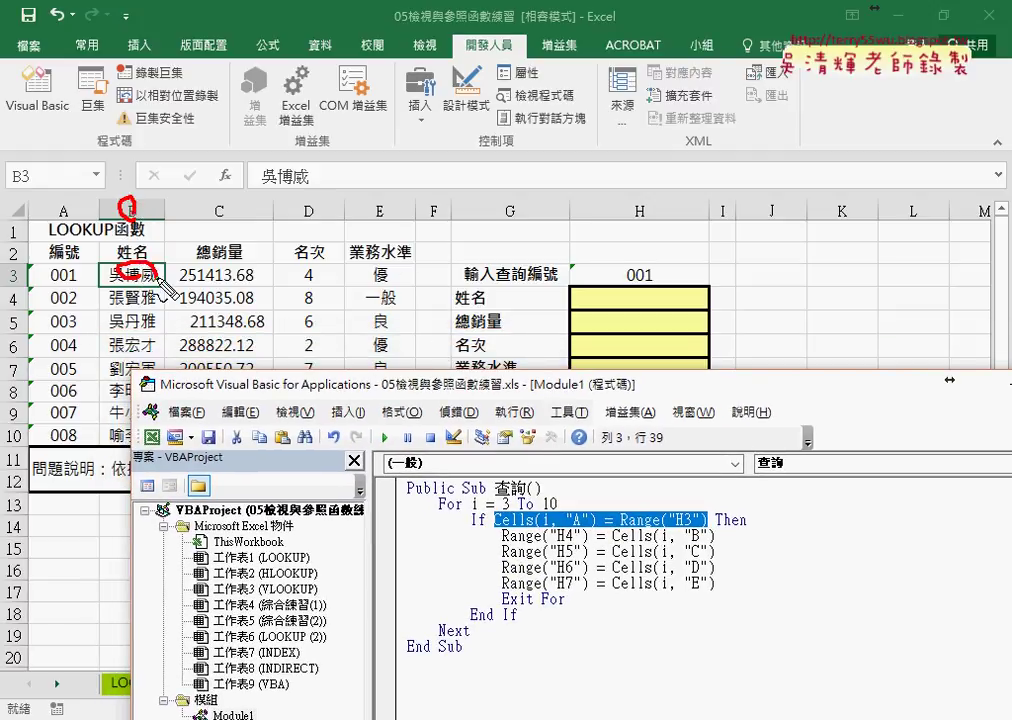
left_click_drag(645, 291, 640, 306)
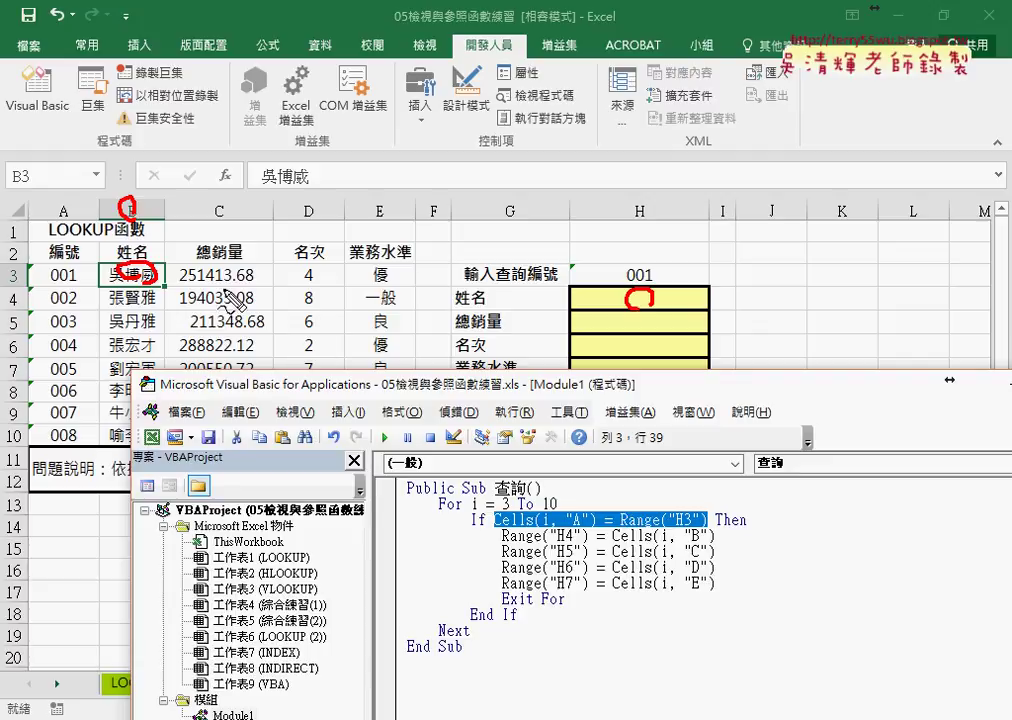
left_click_drag(615, 547, 712, 549)
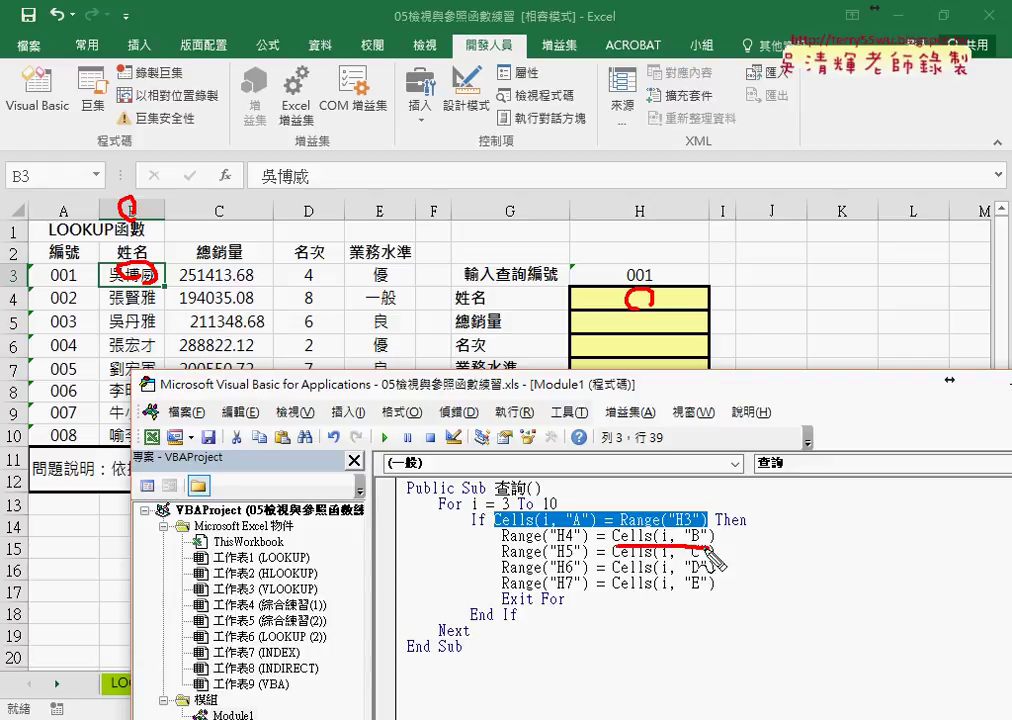
mouse_move(648, 526)
left_mouse_down()
mouse_move(582, 488)
mouse_move(562, 518)
left_mouse_up()
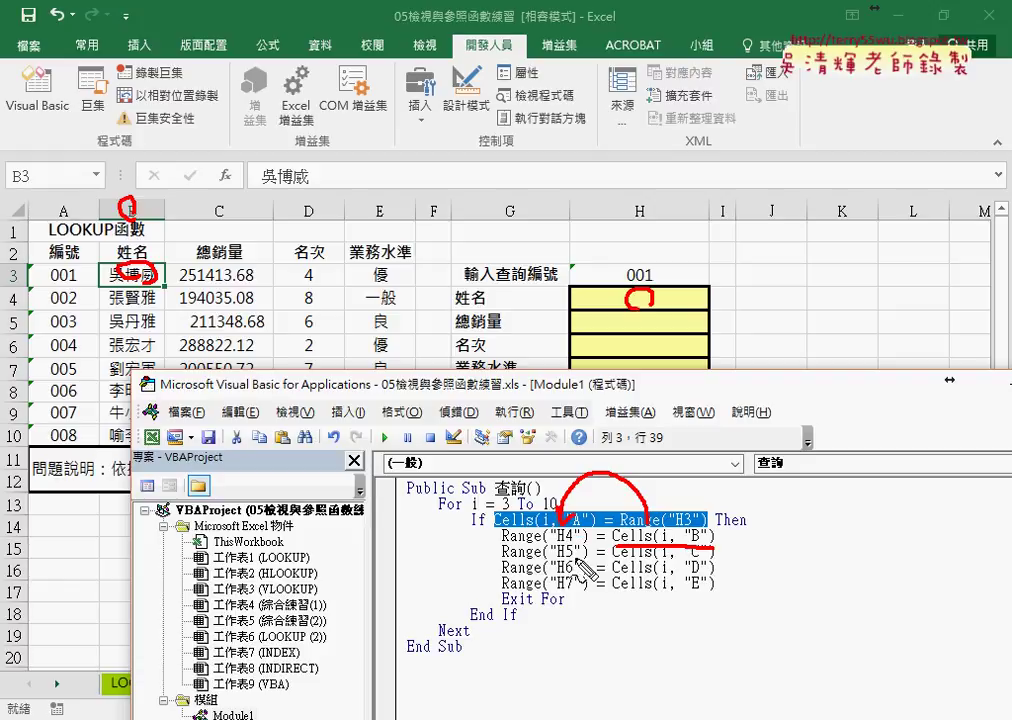
left_click_drag(508, 547, 596, 549)
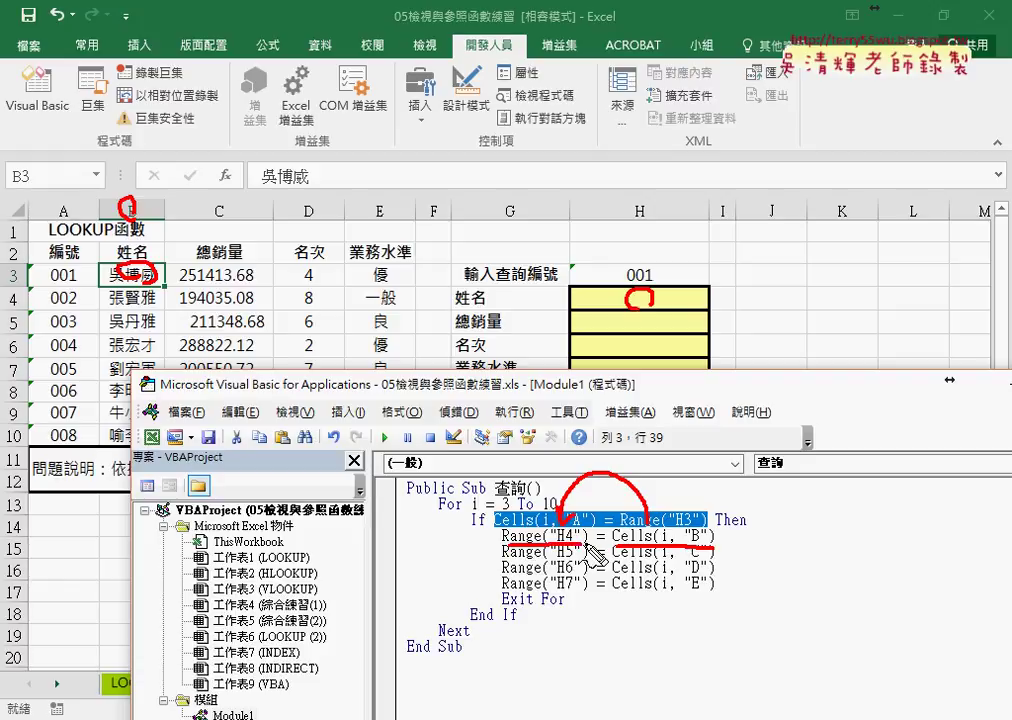
key("Escape")
left_click_drag(716, 583, 381, 558)
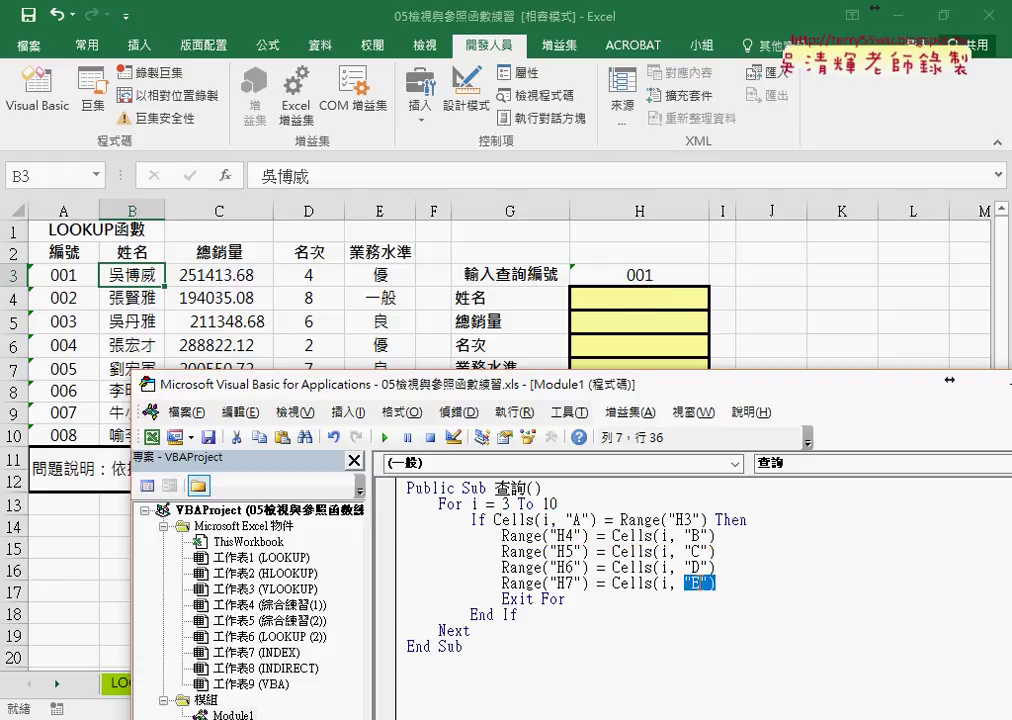
Step: Delete the H5–H7 assignment lines, then undo to restore them
key("Delete")
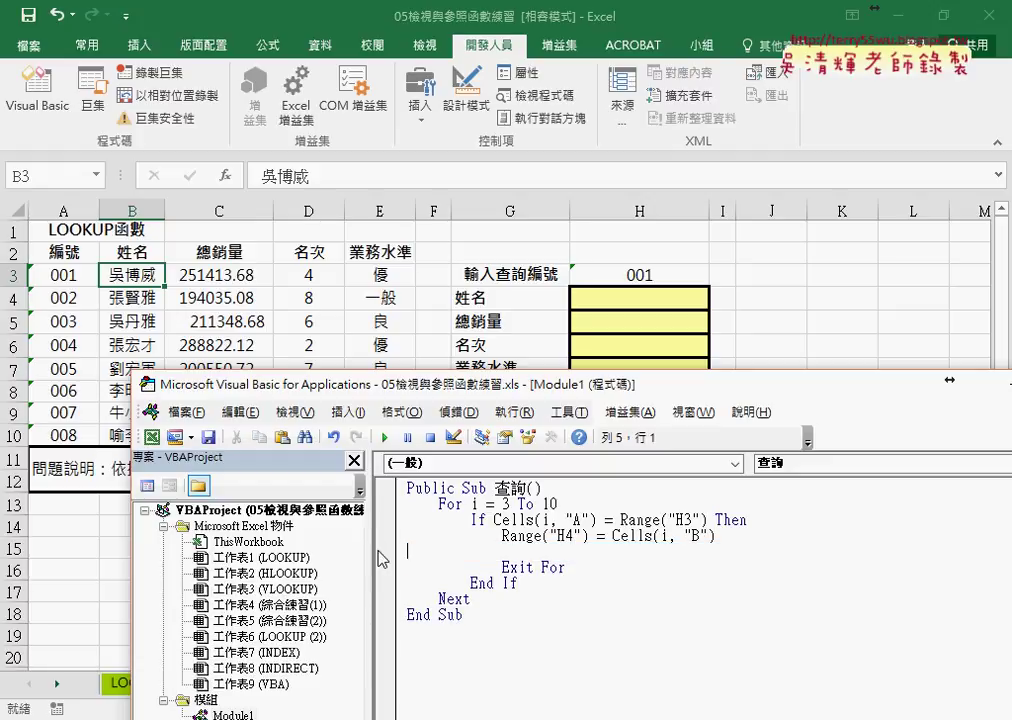
left_click_drag(716, 536, 502, 536)
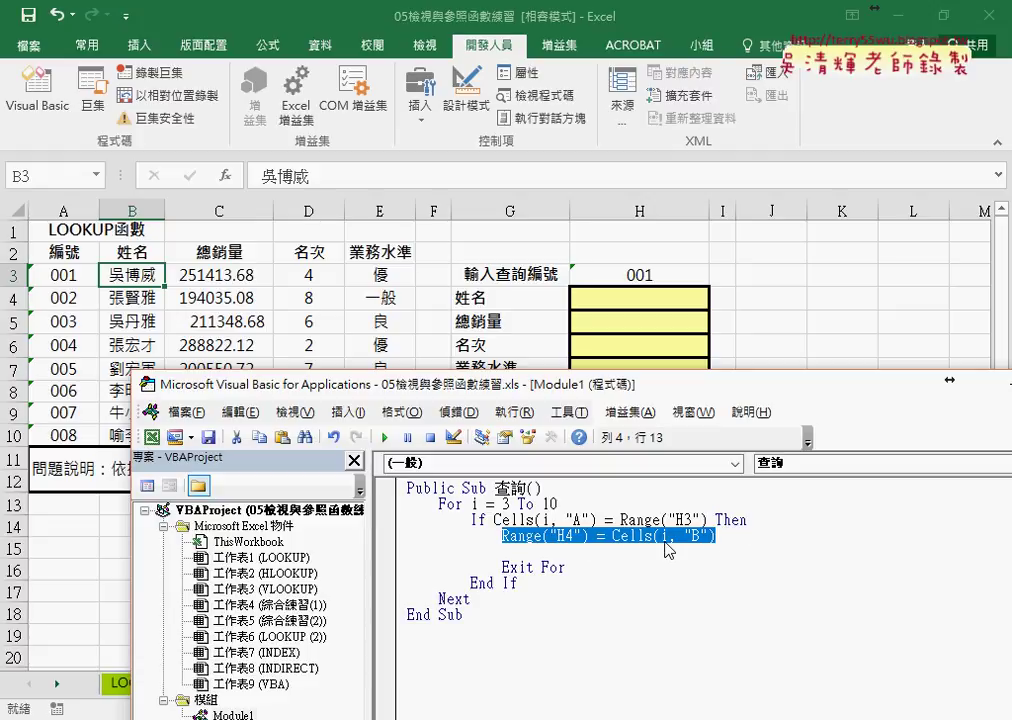
key("ctrl+z")
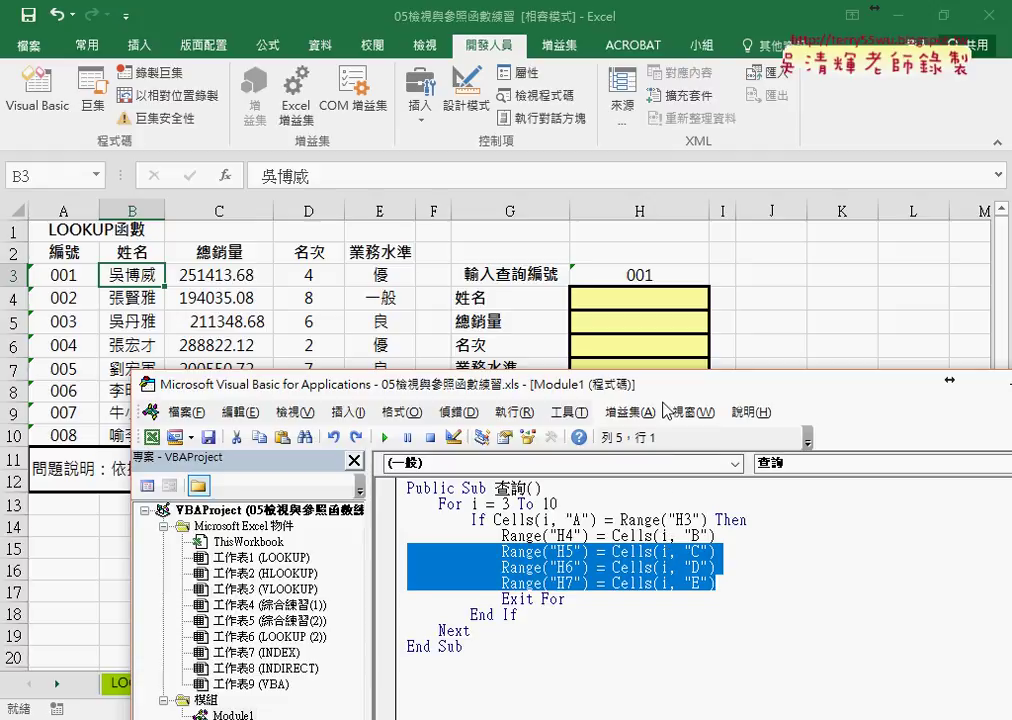
Step: Select the Exit For statement on line 8 and delete it
left_click_drag(530, 383, 530, 317)
left_click(567, 532)
key("ctrl+shift+Left")
key("ctrl+shift+Left")
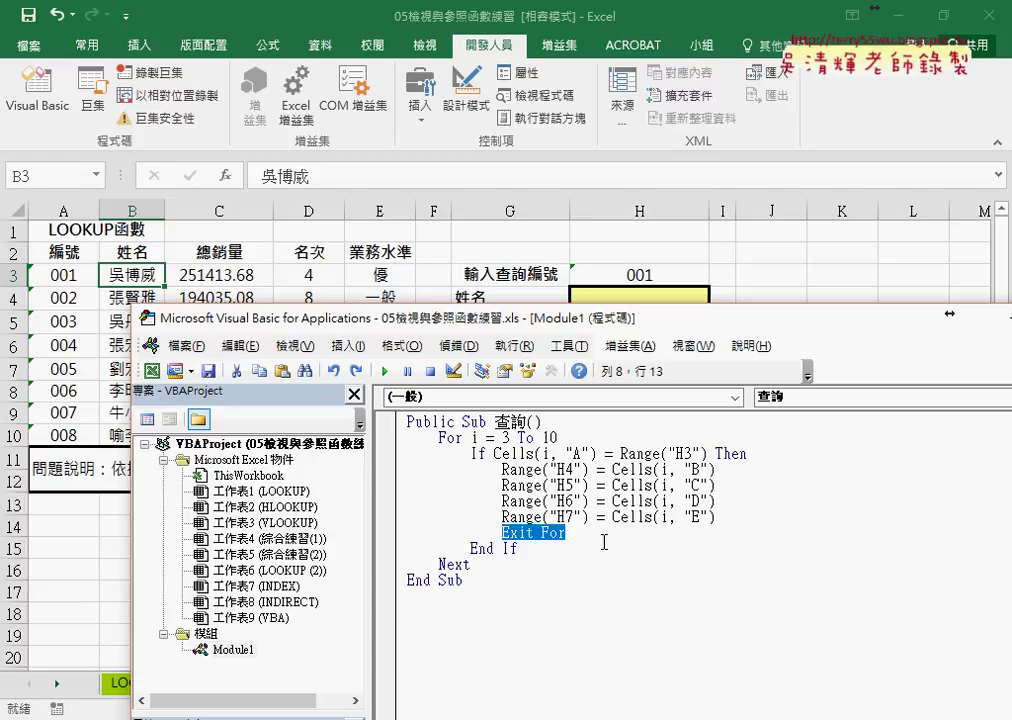
key("Delete")
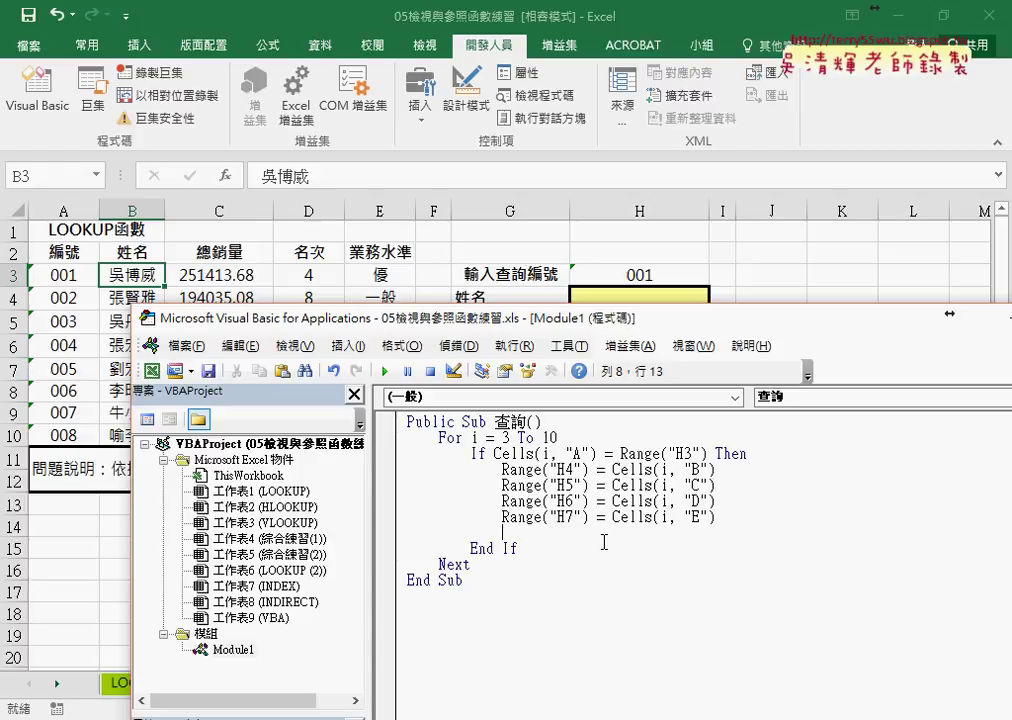
Step: Retype Exit For on line 8 and move the code window down to show the yellow cells
type("Exit For")
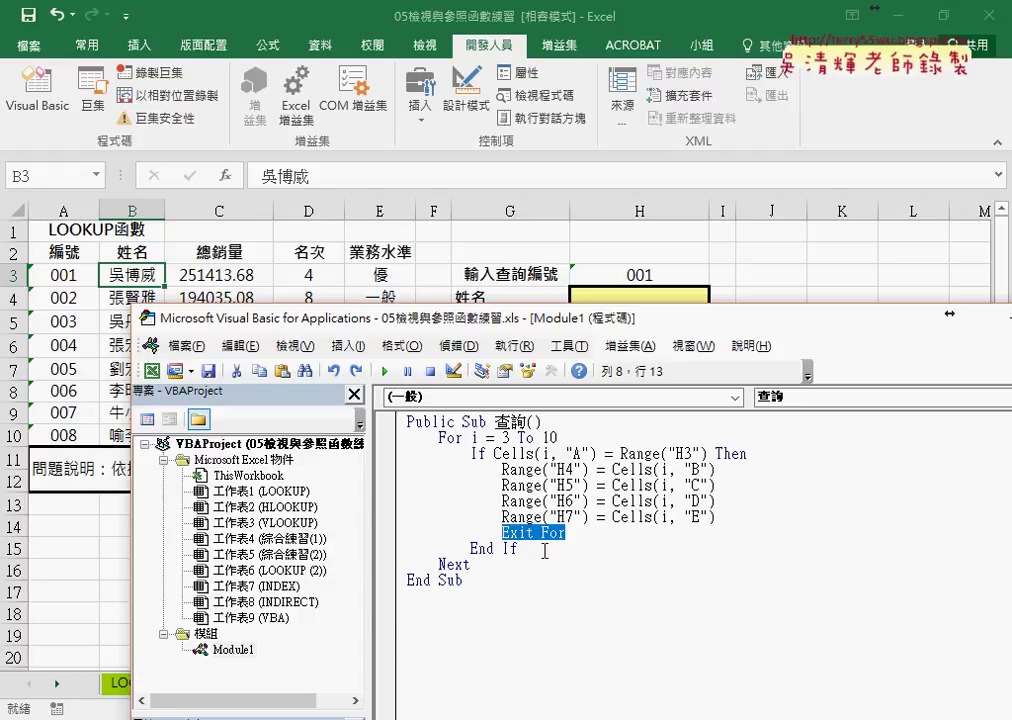
left_click(615, 594)
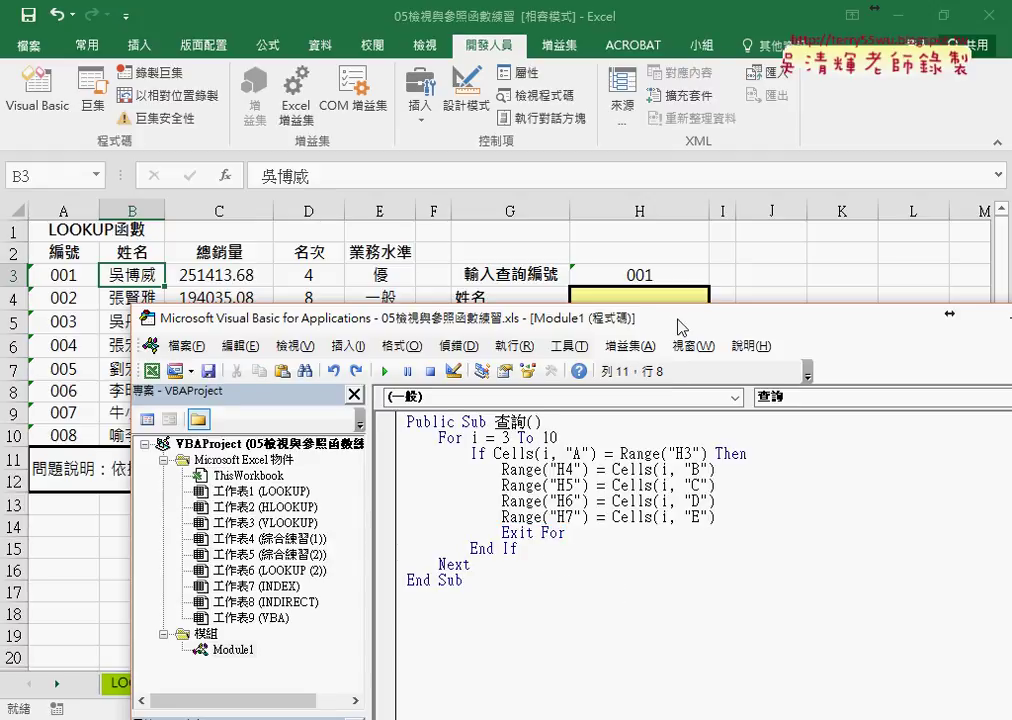
left_click_drag(540, 318, 505, 424)
Step: Draw a Form Control button beside the lookup cells near J4
double_click(476, 527)
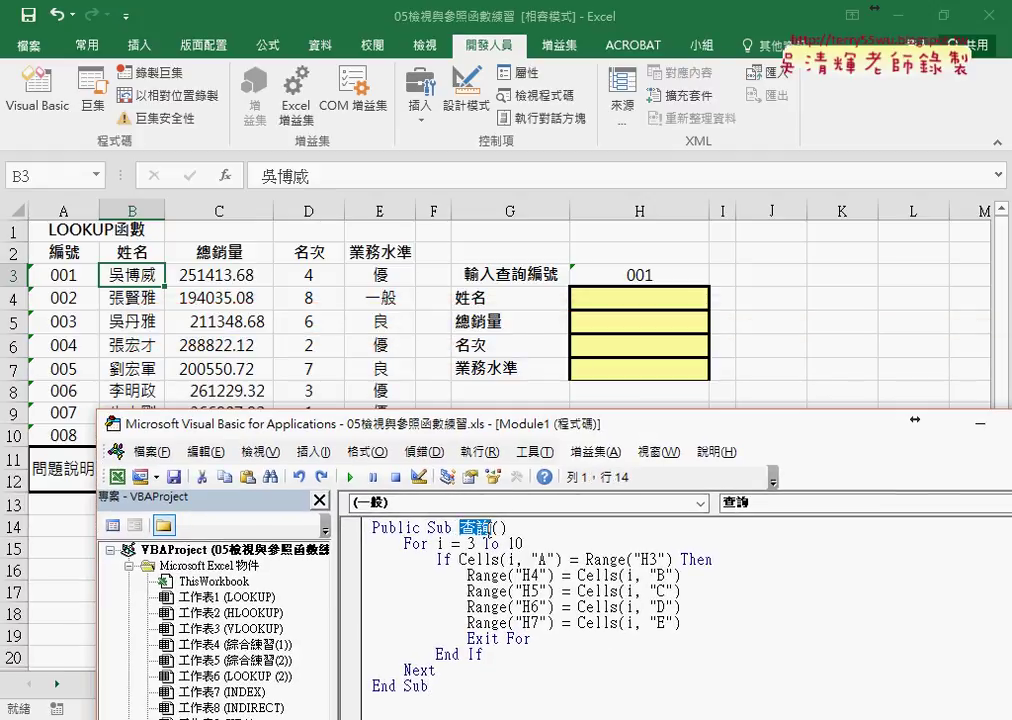
left_click(420, 104)
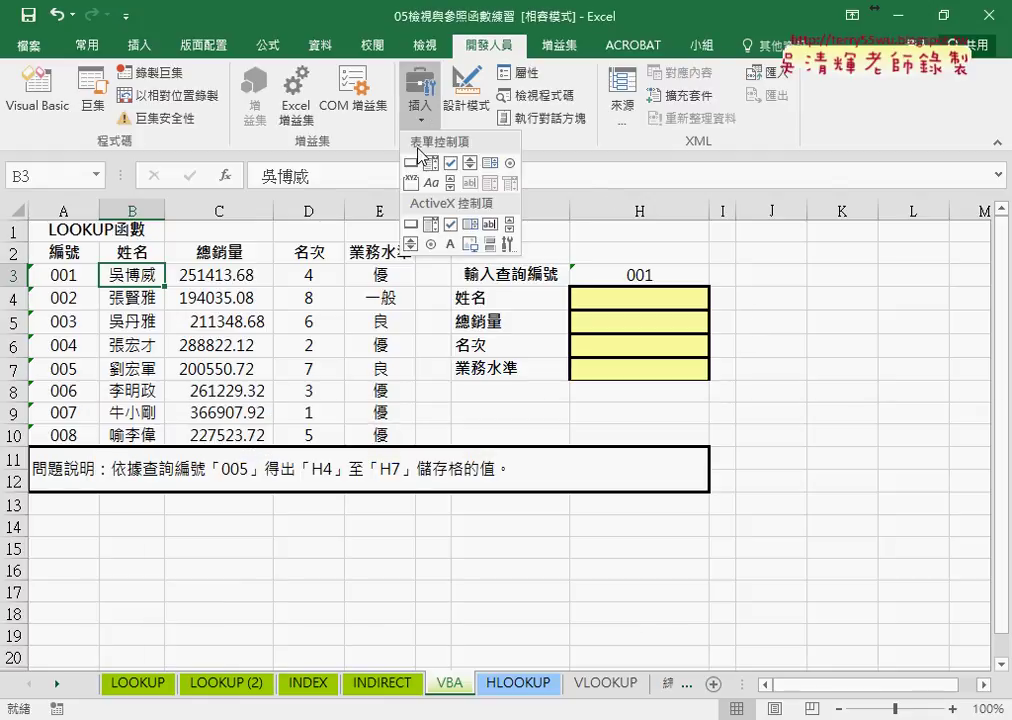
left_click(413, 162)
left_click_drag(748, 283, 806, 318)
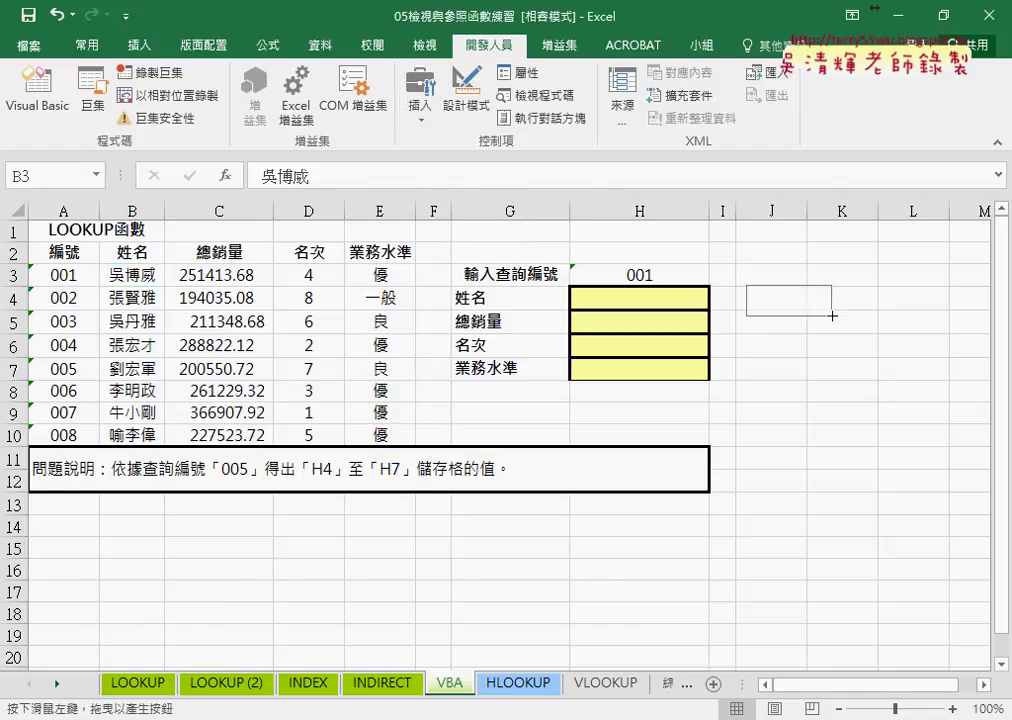
Step: Assign the 查詢 macro to the button and change its caption from 按鈕 3 to 查詢
left_click(506, 388)
right_click(513, 366)
left_click(550, 402)
left_click(766, 680)
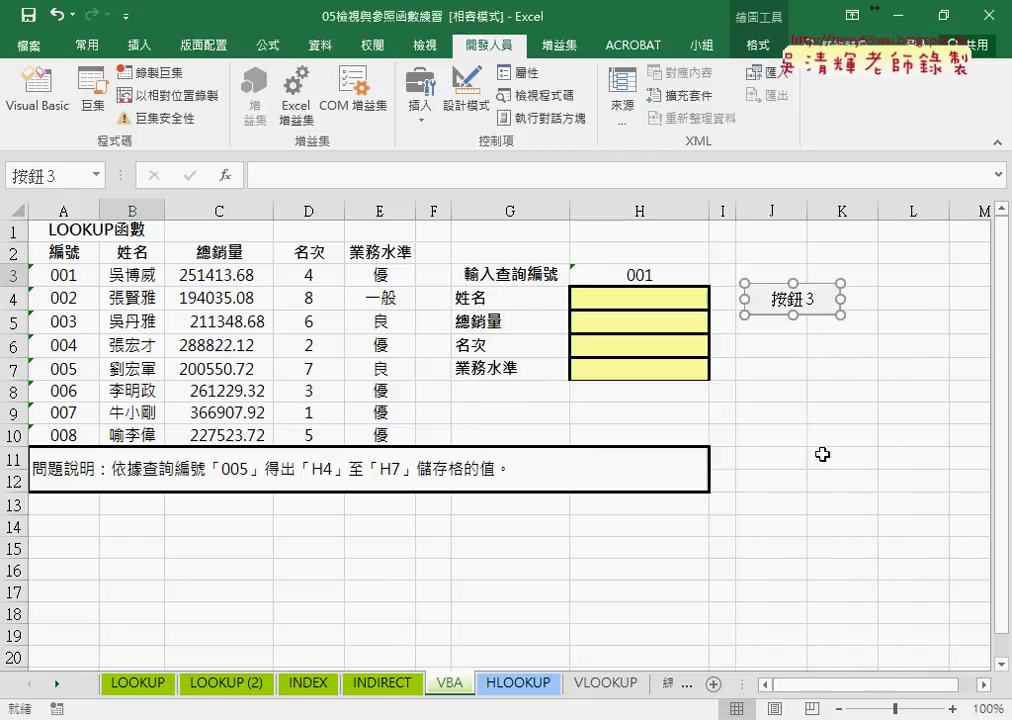
key("Delete")
key("Delete")
key("Delete")
key("ctrl+v")
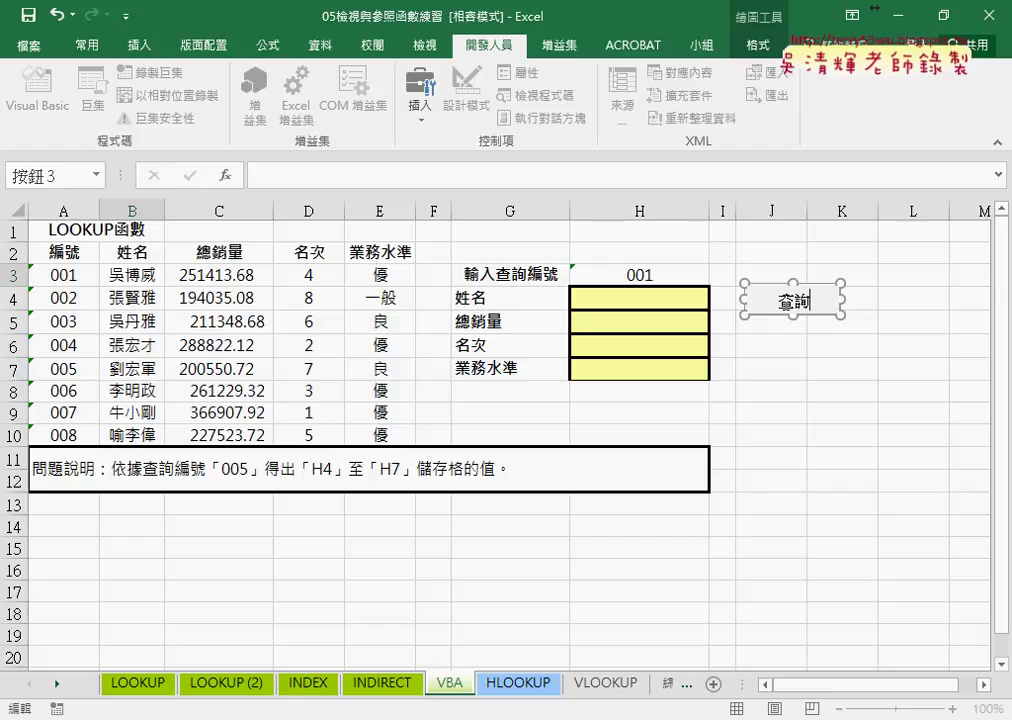
left_click(780, 346)
Step: Test the 查詢 button with IDs 002 and 003 chosen from H3's dropdown
left_click(802, 305)
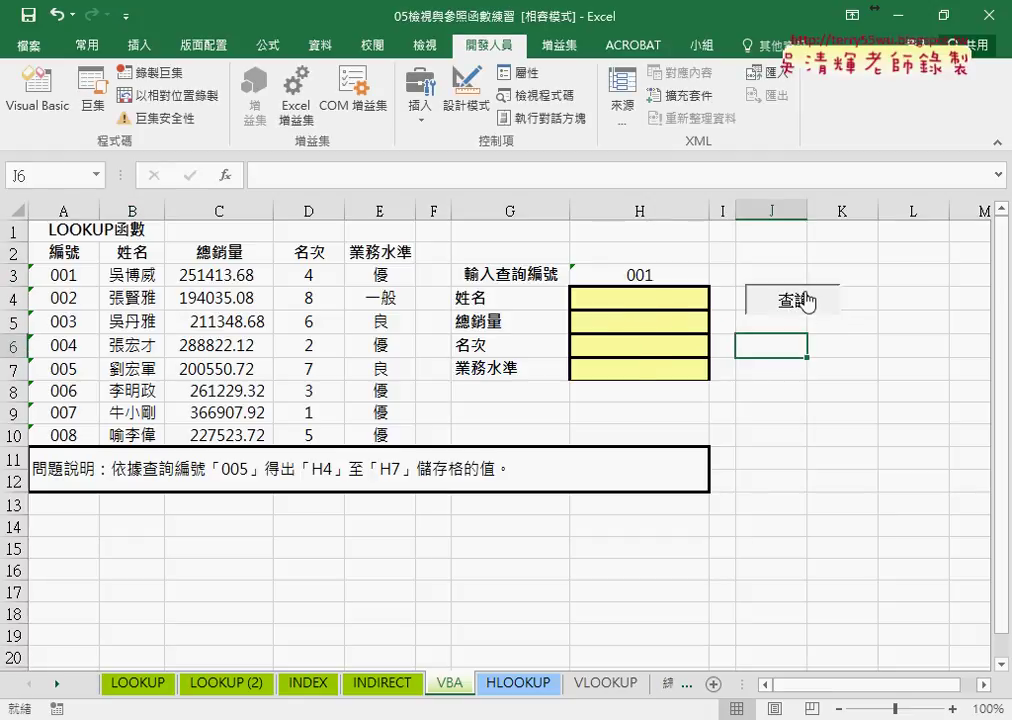
left_click(705, 276)
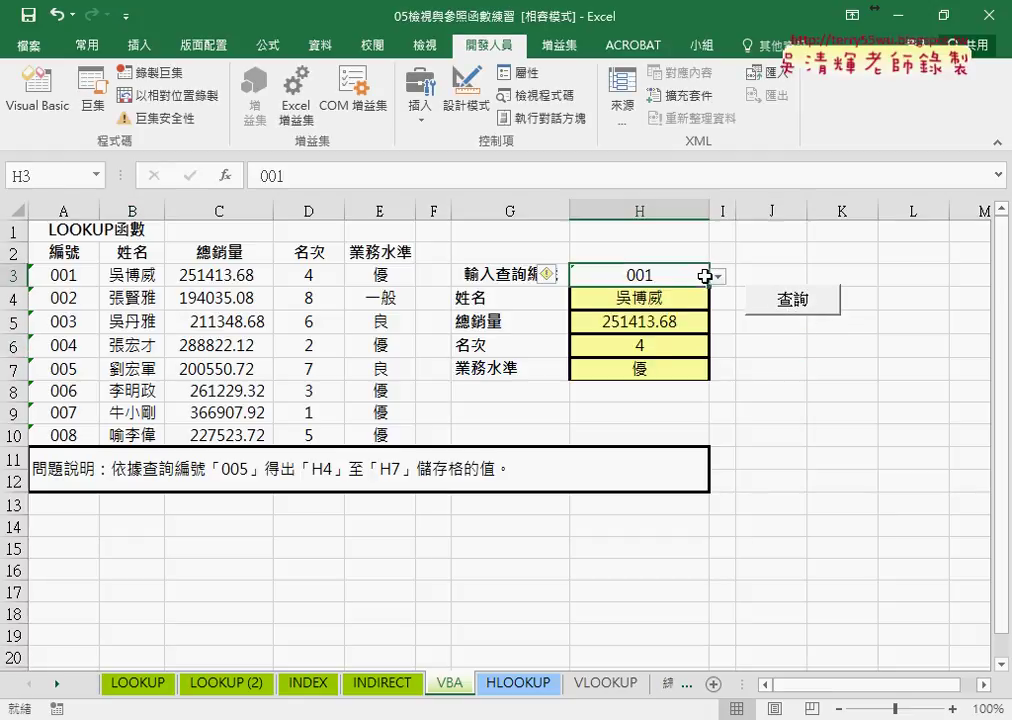
left_click(718, 275)
left_click(703, 310)
left_click(721, 287)
left_click(700, 324)
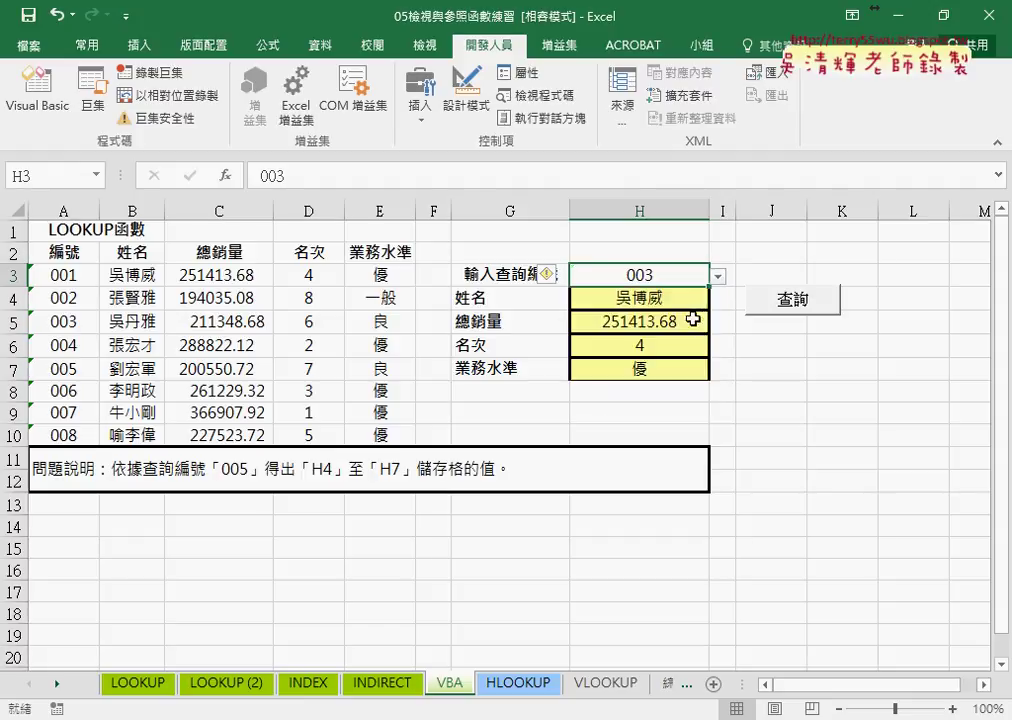
left_click(787, 312)
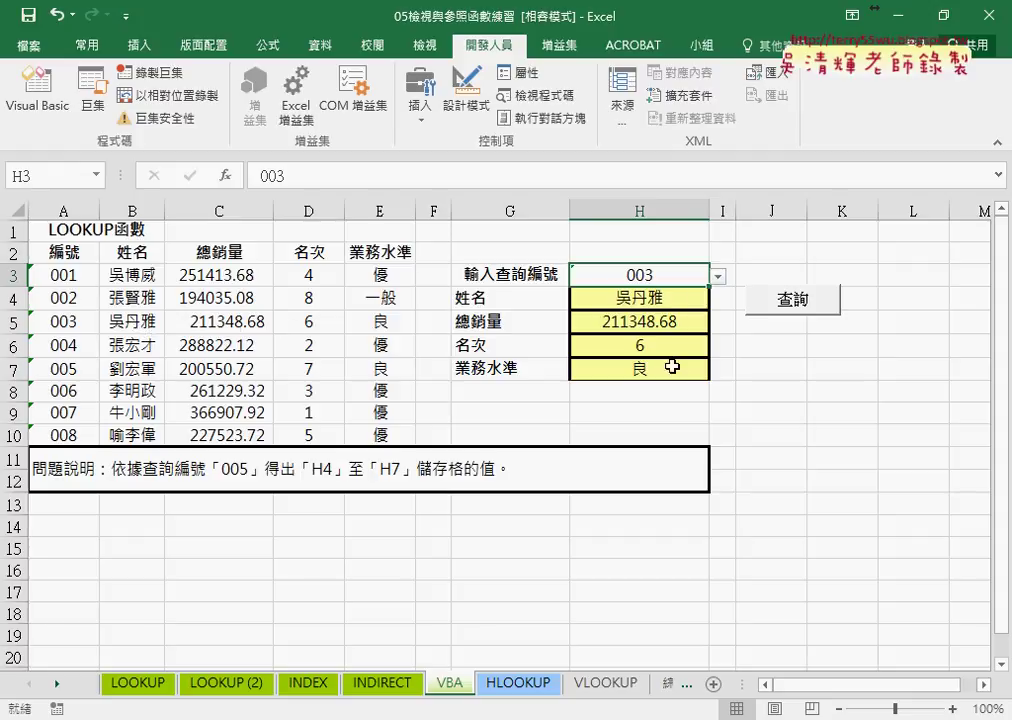
Step: Look up ID 001, filling H4:H7 with its name, sales 251413.68, rank 4 and level 優
left_click(718, 276)
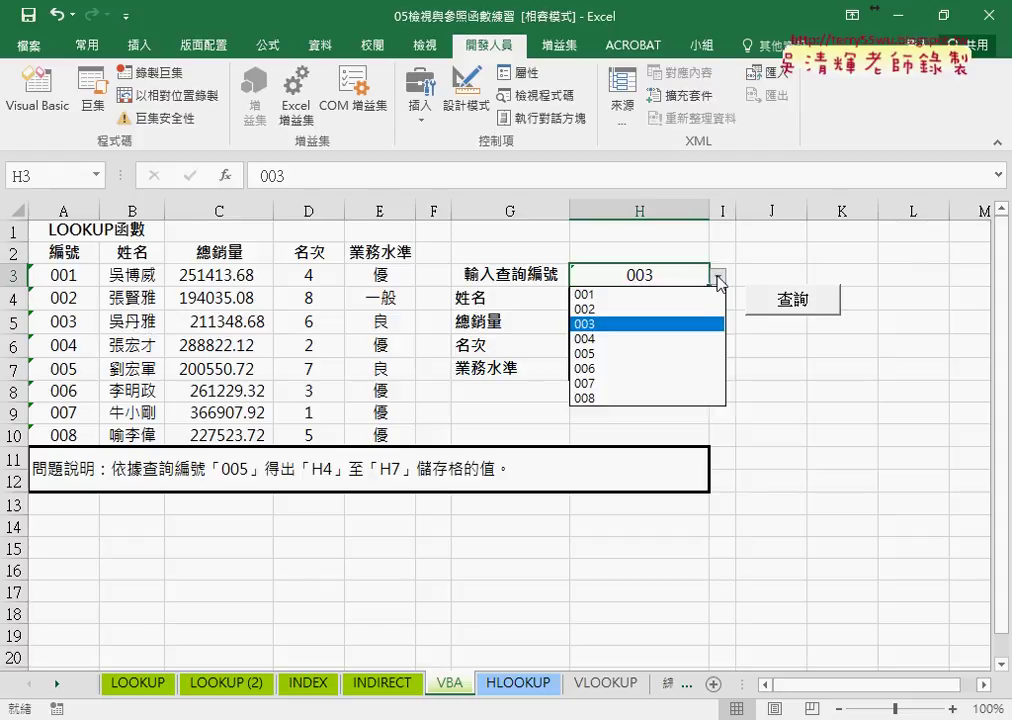
left_click(695, 294)
left_click(779, 308)
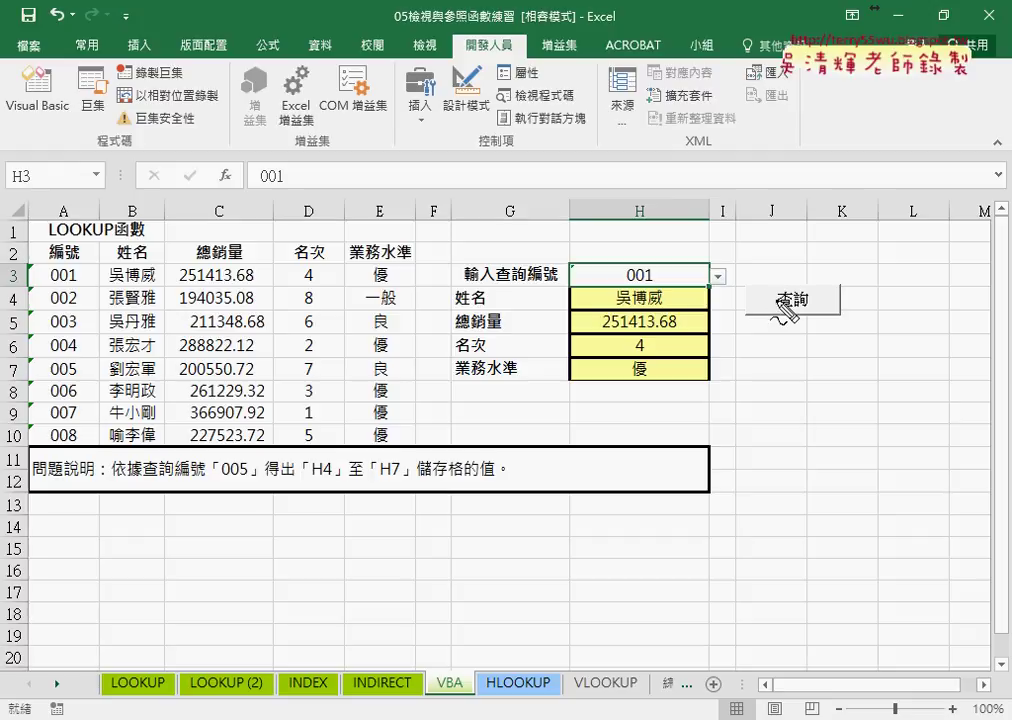
left_click_drag(714, 263, 788, 300)
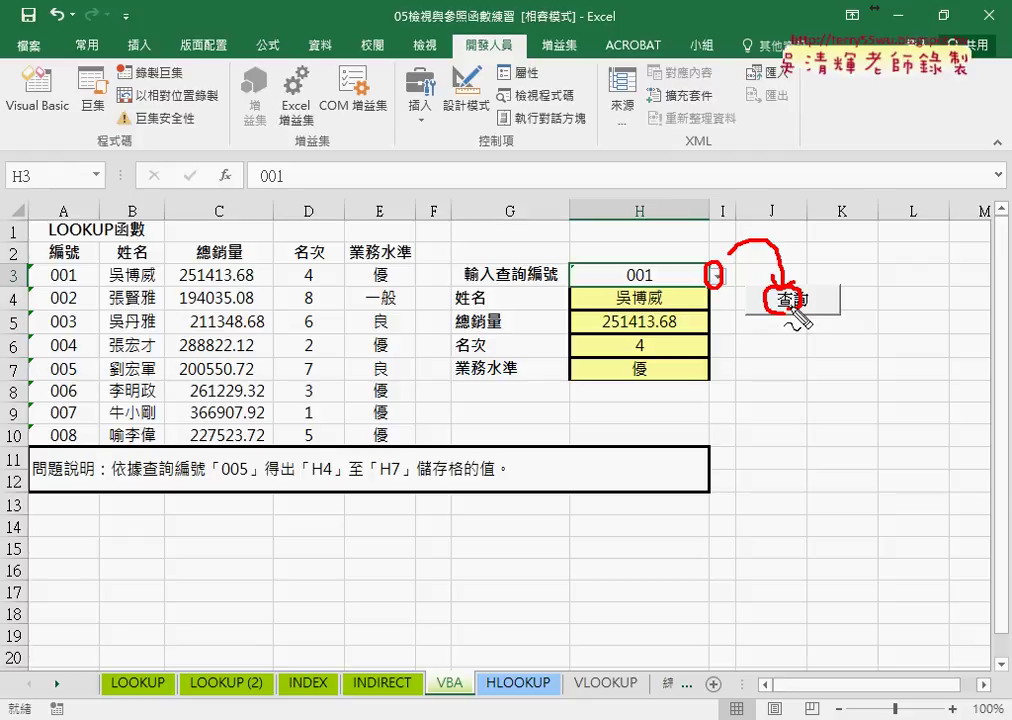
key("Escape")
left_click(718, 275)
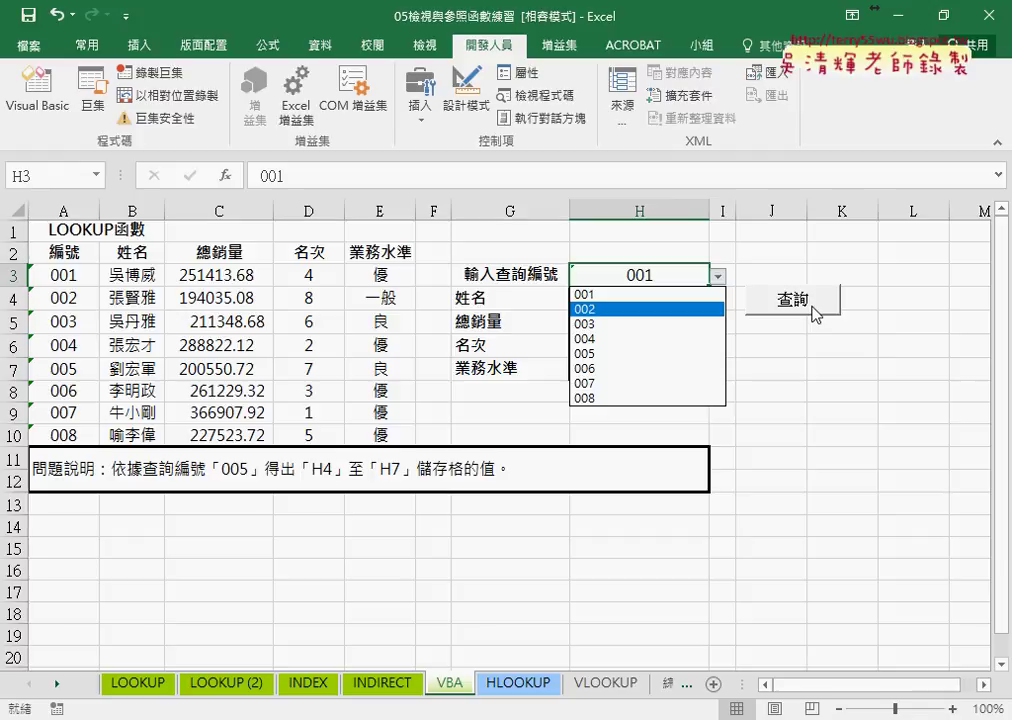
left_click(793, 299)
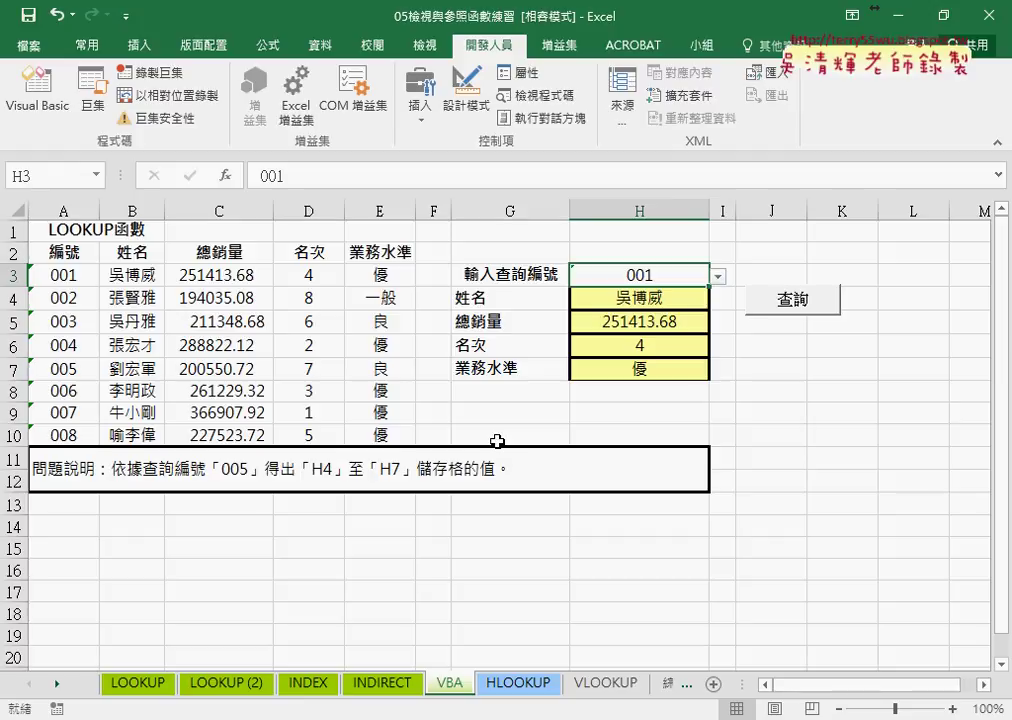
Step: In the Visual Basic editor, open the empty code module of sheet 工作表9 (VBA)
left_click(37, 88)
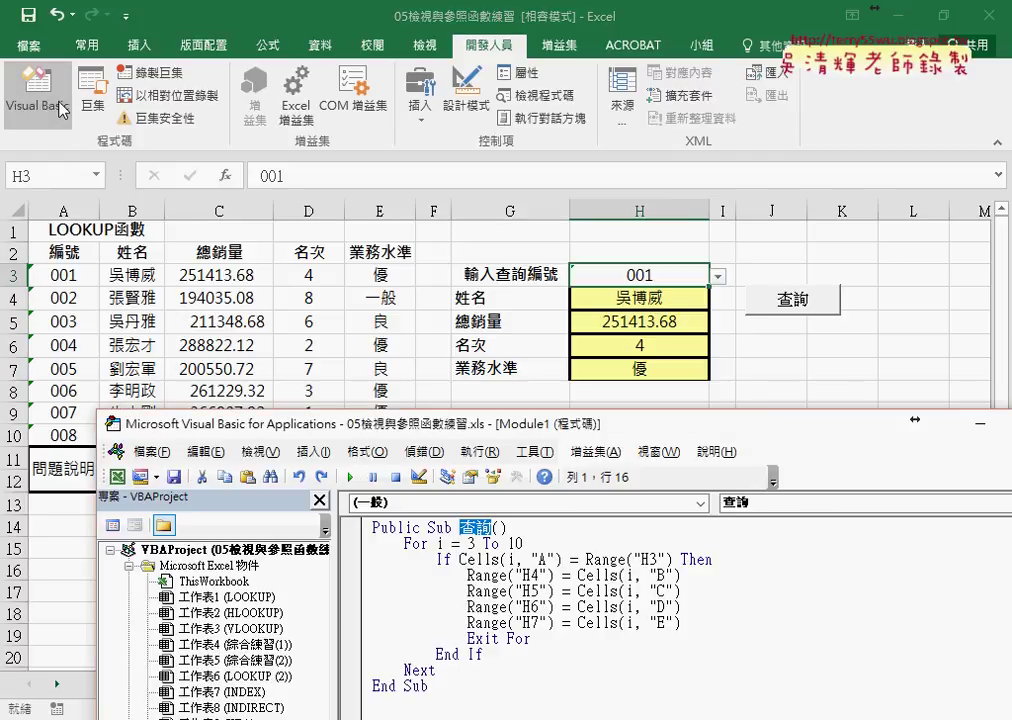
left_click_drag(420, 424, 645, 54)
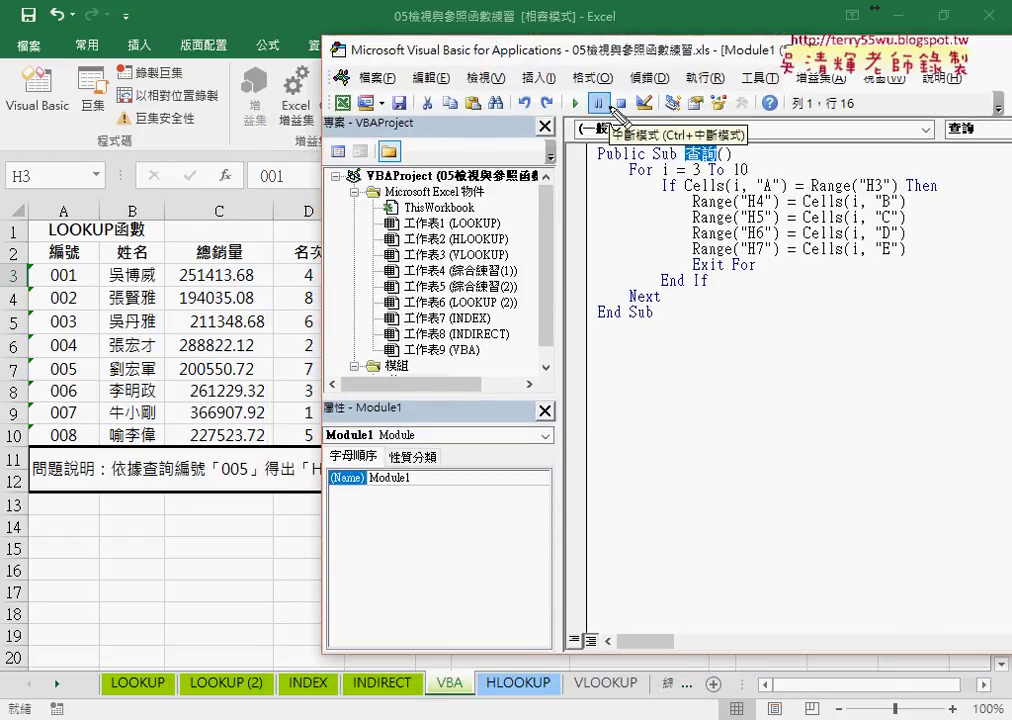
mouse_move(440, 680)
left_mouse_down()
mouse_move(460, 667)
mouse_move(456, 650)
left_mouse_up()
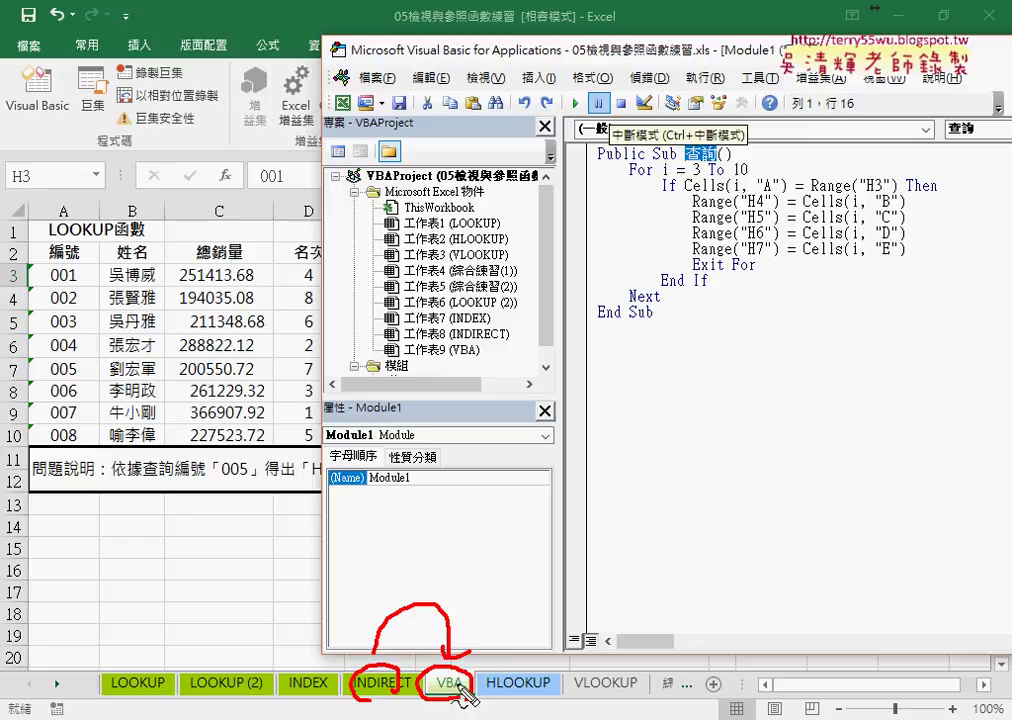
mouse_move(485, 680)
left_mouse_down()
mouse_move(490, 390)
mouse_move(476, 362)
left_mouse_up()
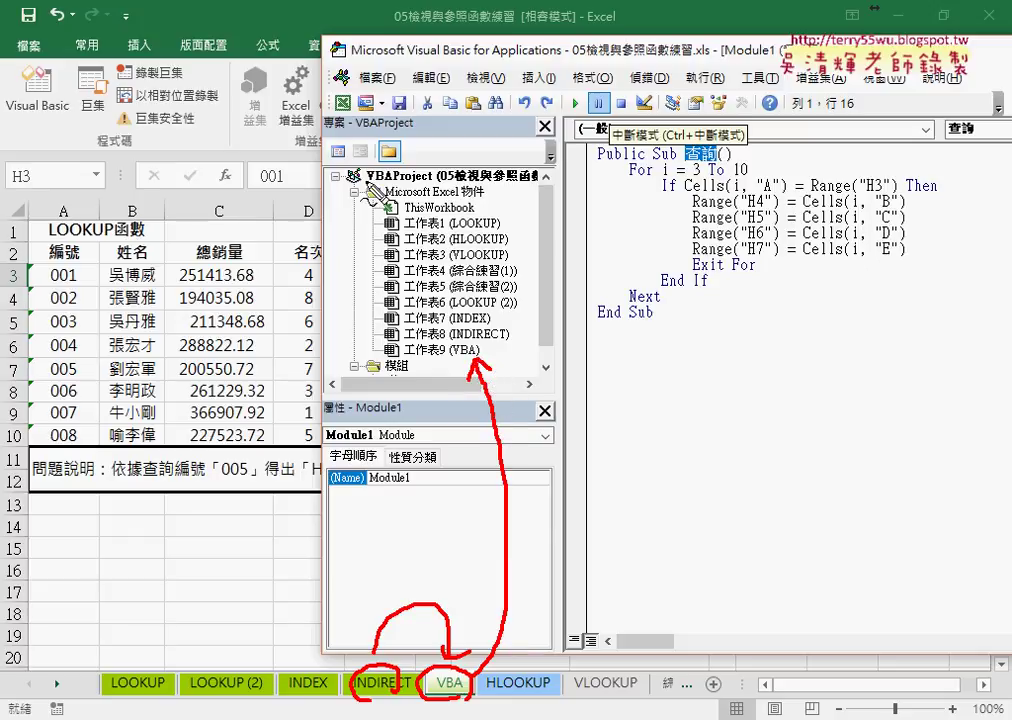
left_click_drag(368, 181, 416, 180)
mouse_move(373, 343)
left_mouse_down()
mouse_move(374, 362)
mouse_move(478, 360)
left_mouse_up()
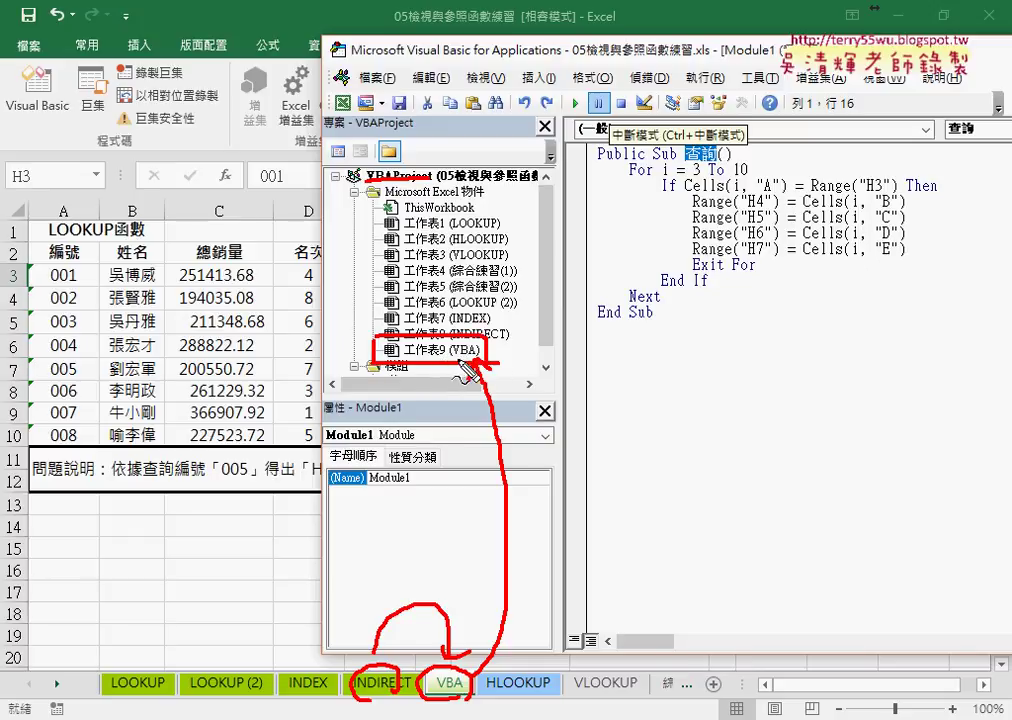
left_click_drag(495, 362, 462, 372)
key("Escape")
double_click(458, 352)
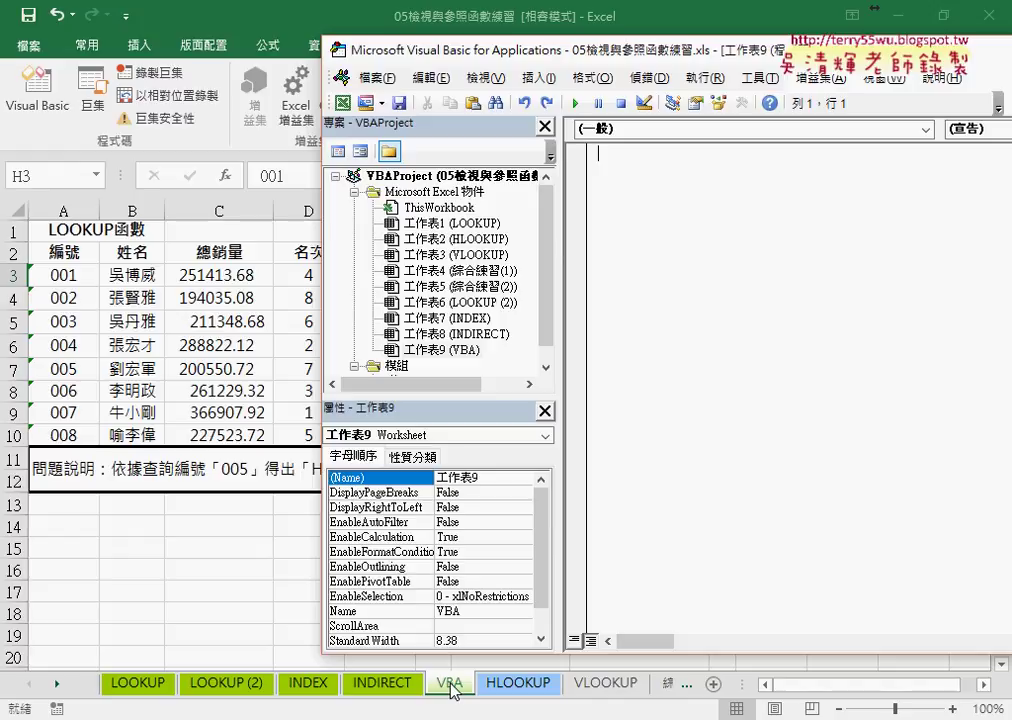
Step: Choose Worksheet, then Change, in 工作表9's code dropdowns to create an empty Worksheet_Change stub
left_click_drag(555, 52, 470, 317)
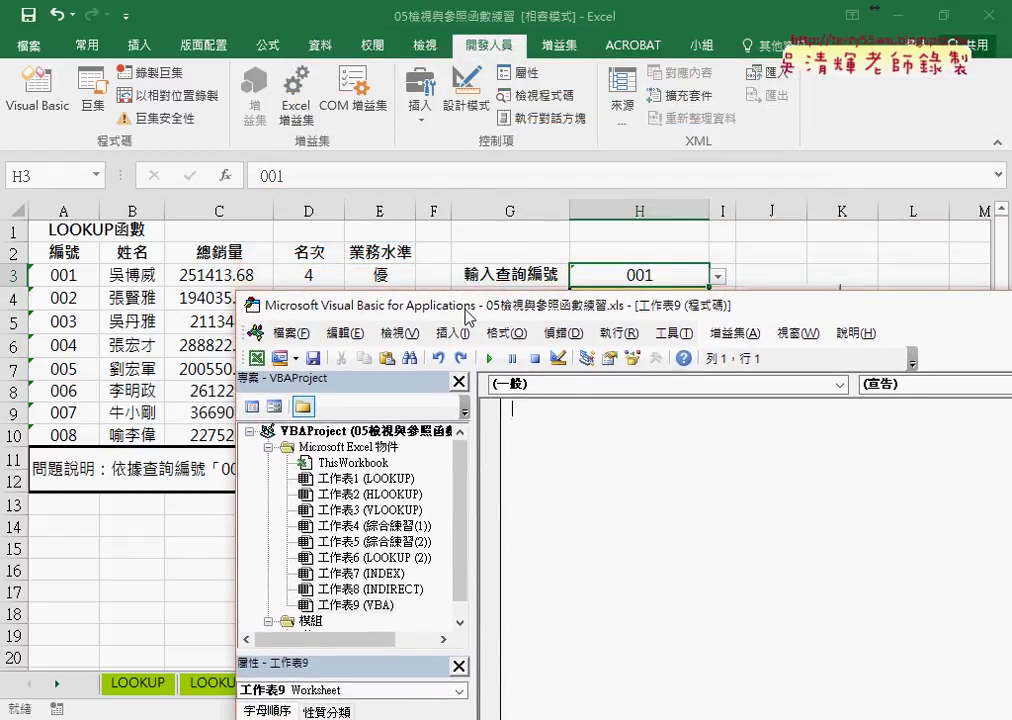
left_click(635, 385)
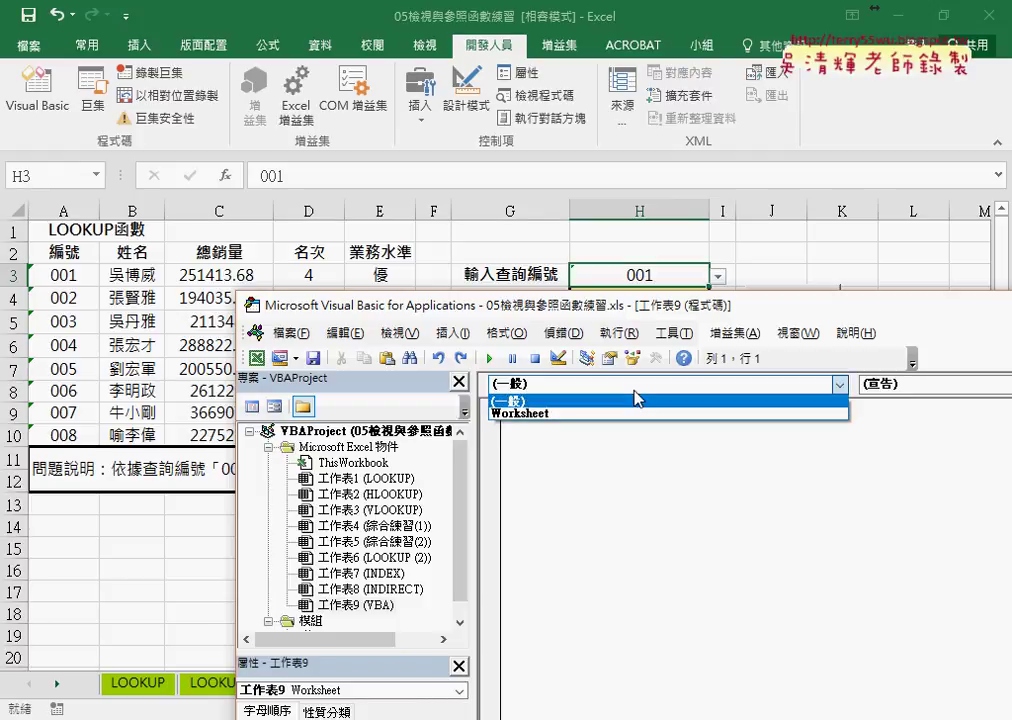
left_click(526, 414)
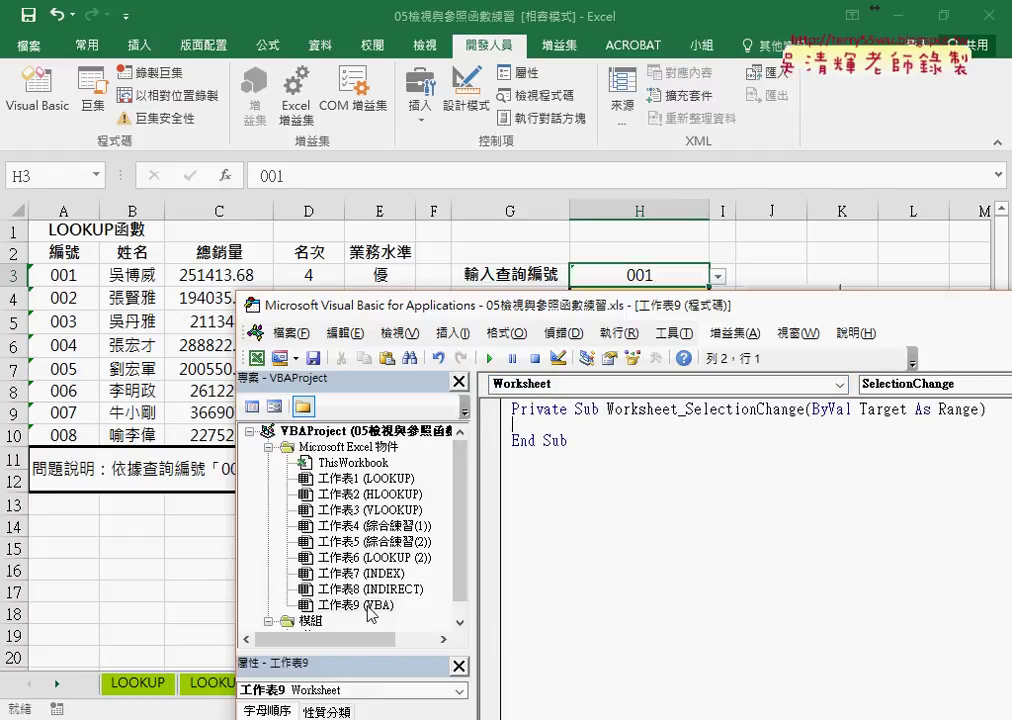
left_click_drag(830, 306, 650, 309)
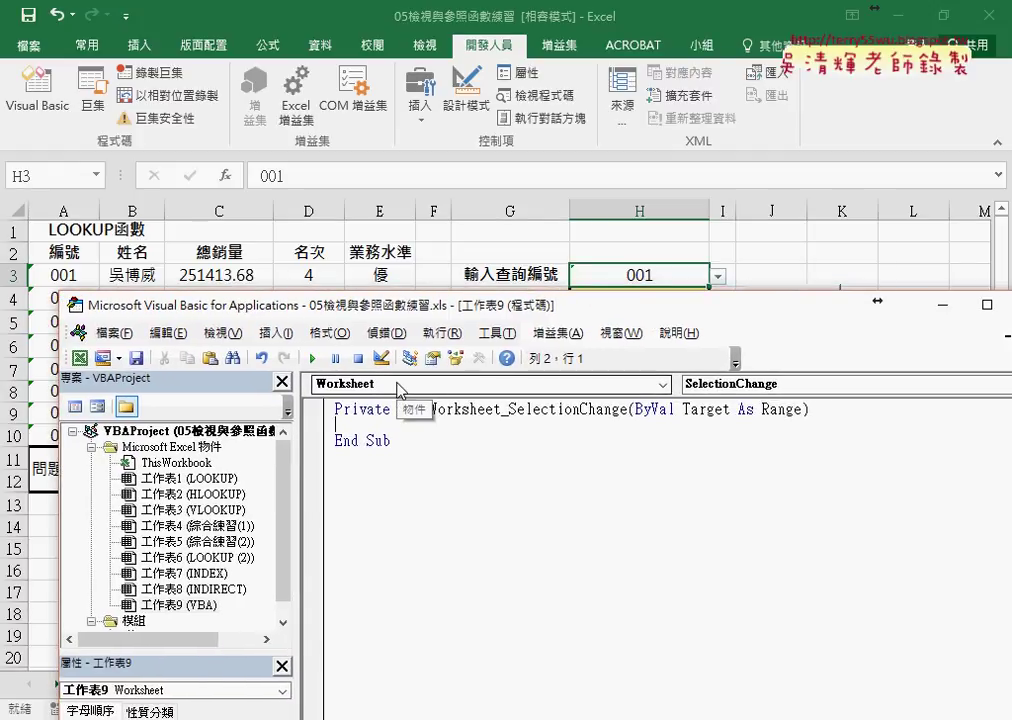
left_click(779, 385)
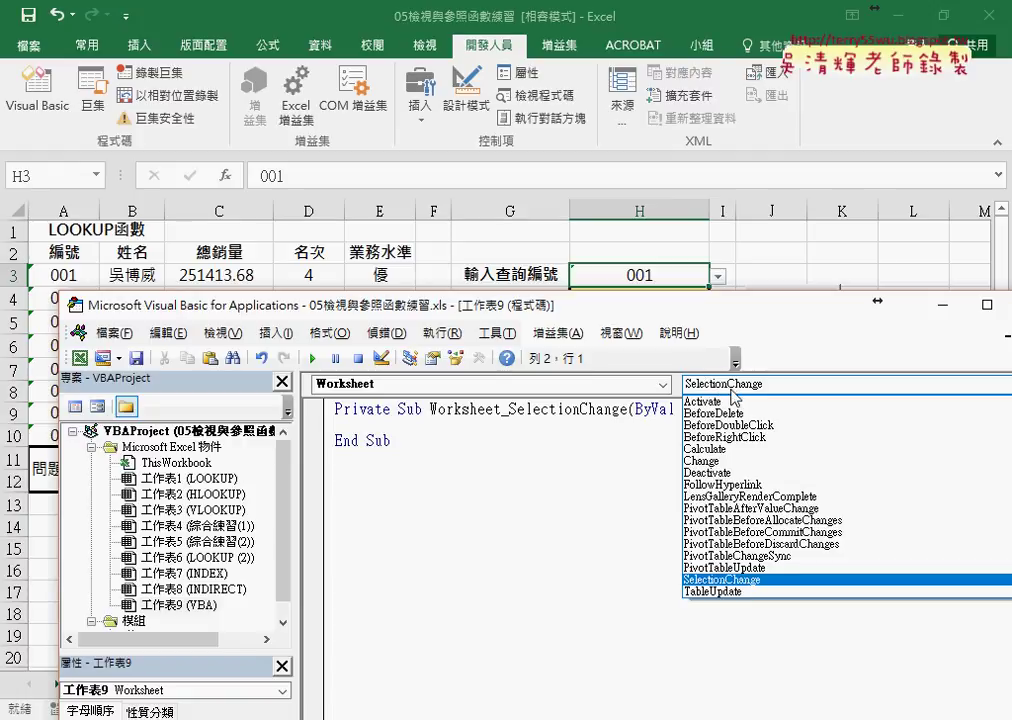
left_click(722, 462)
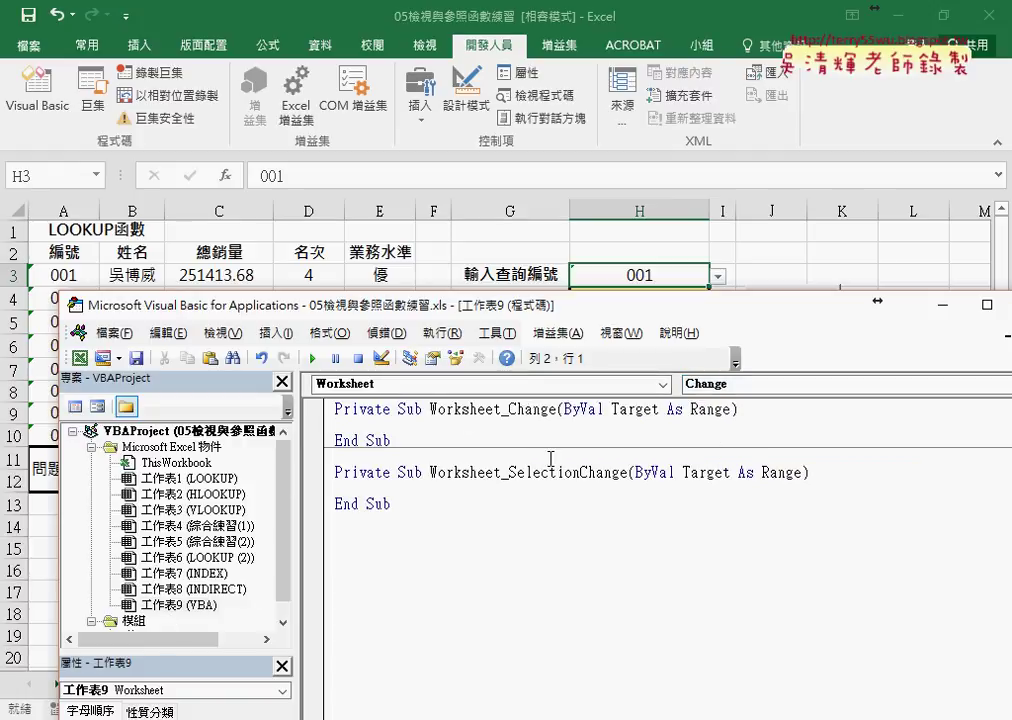
left_click_drag(509, 409, 556, 409)
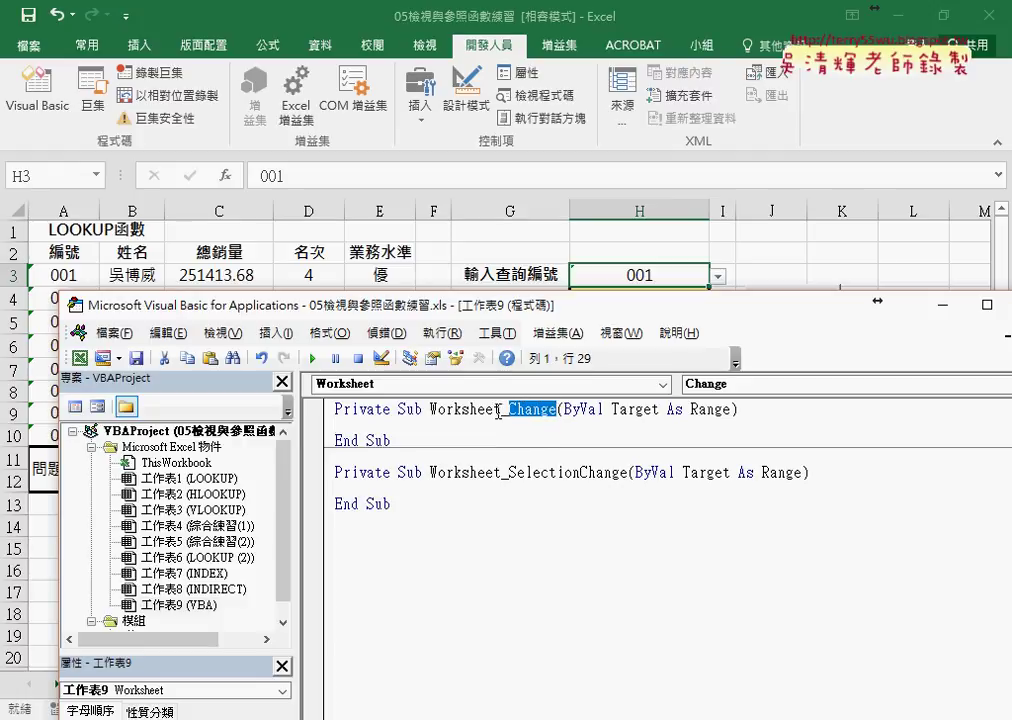
Step: Delete the Worksheet_SelectionChange stub and leave an indented blank line inside Worksheet_Change
left_click_drag(431, 409, 556, 409)
left_click(455, 409)
left_click_drag(431, 409, 557, 409)
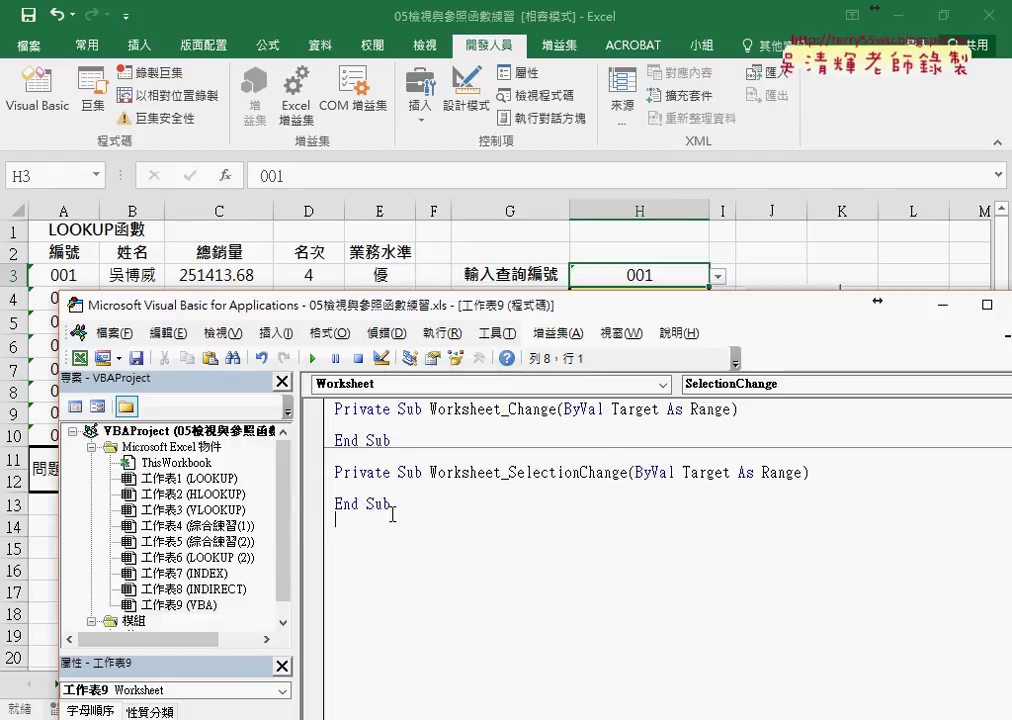
left_click_drag(398, 504, 328, 470)
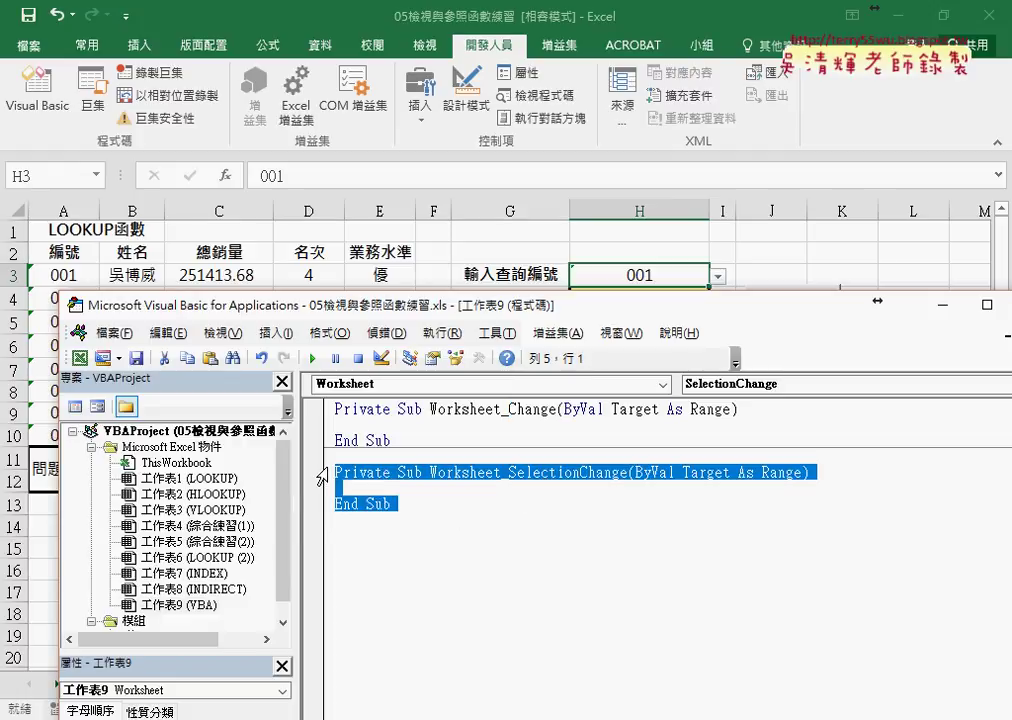
key("Delete")
key("Down")
key("Tab")
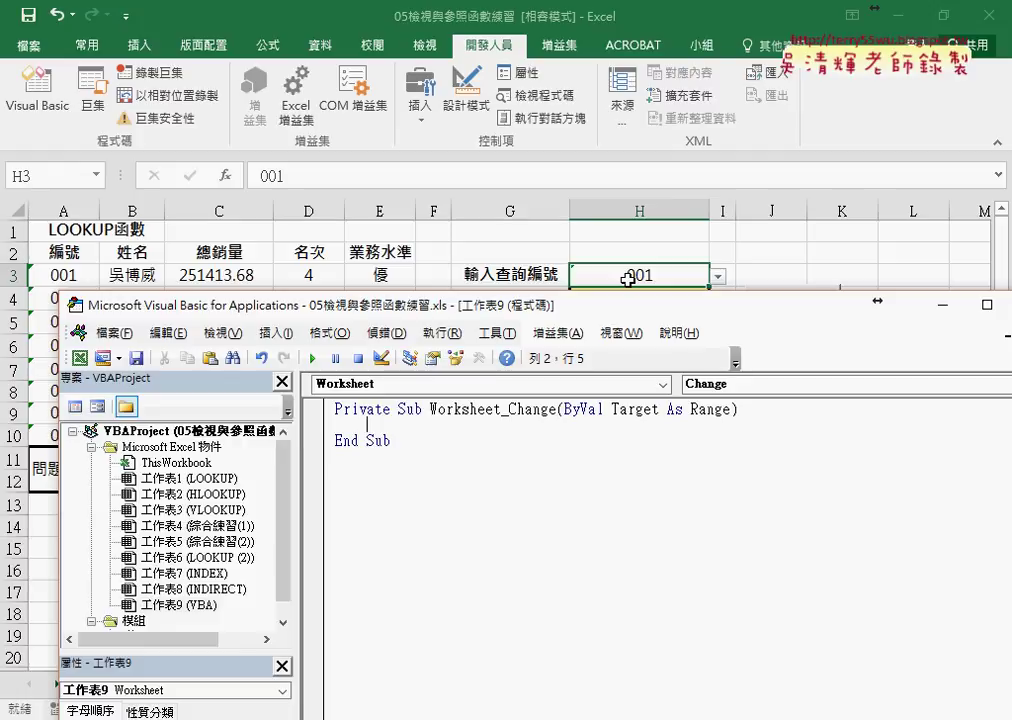
Step: Begin the If statement with 'if' and dismiss the resulting compile error warning
type("if")
left_click_drag(668, 336, 688, 355)
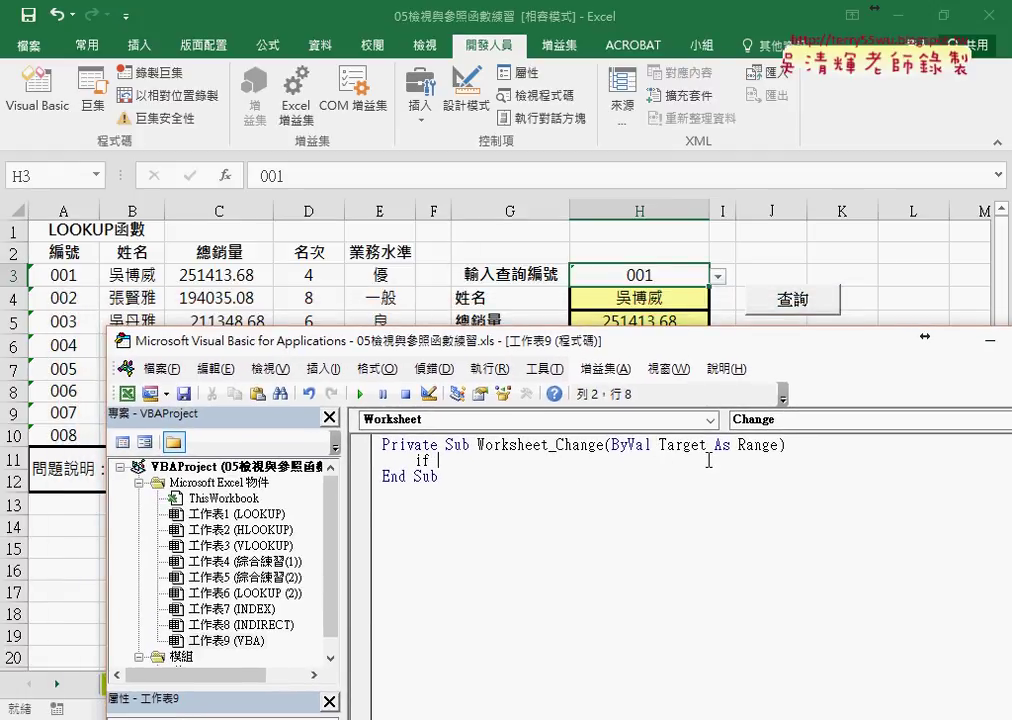
left_click_drag(420, 429, 368, 428)
left_click_drag(738, 431, 766, 431)
left_click_drag(574, 453, 598, 453)
left_click_drag(533, 453, 500, 453)
mouse_move(668, 454)
left_mouse_down()
mouse_move(698, 455)
mouse_move(659, 461)
mouse_move(667, 334)
mouse_move(676, 344)
left_mouse_up()
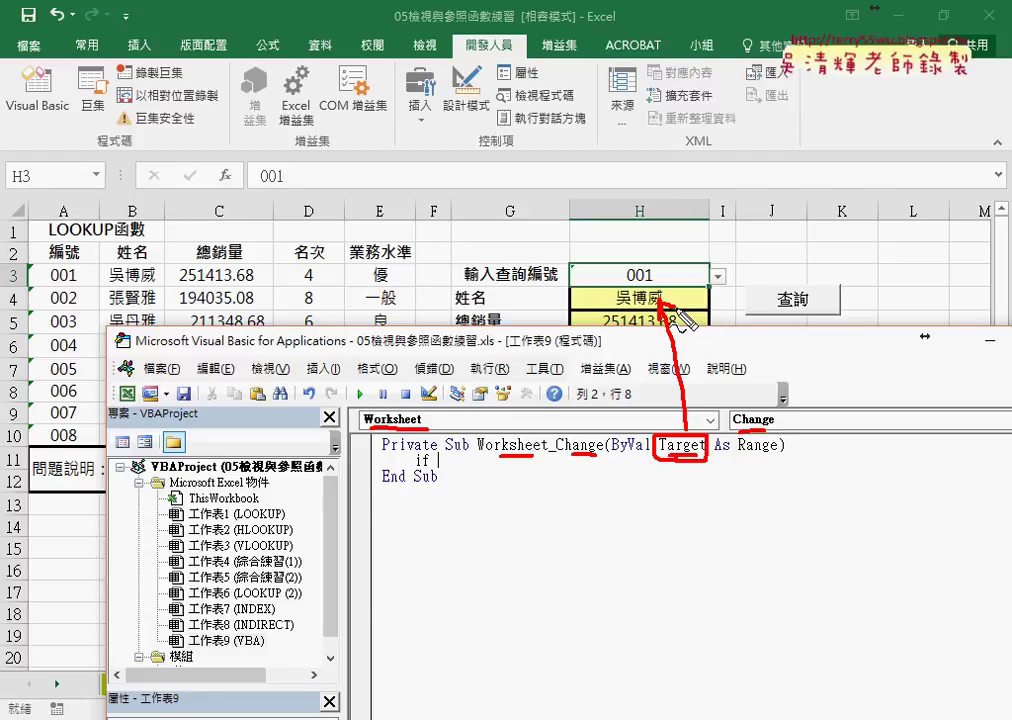
key("Escape")
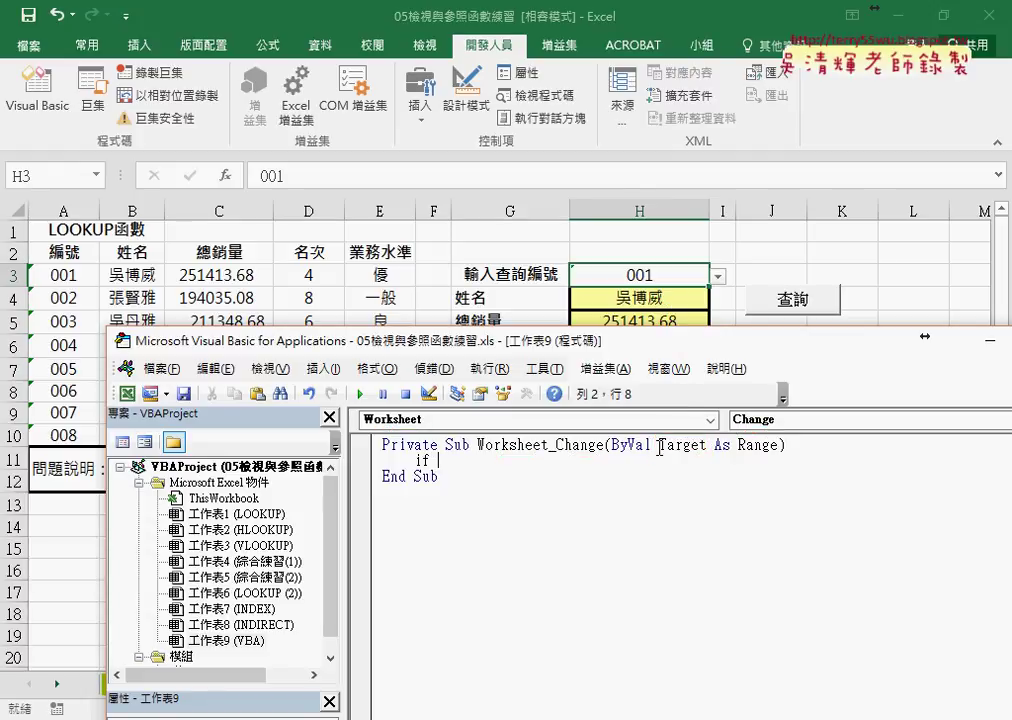
left_click(670, 450)
key("Return")
Step: Extend the line to 'If Target.Address', copying Target from the procedure header
left_click_drag(659, 445, 706, 445)
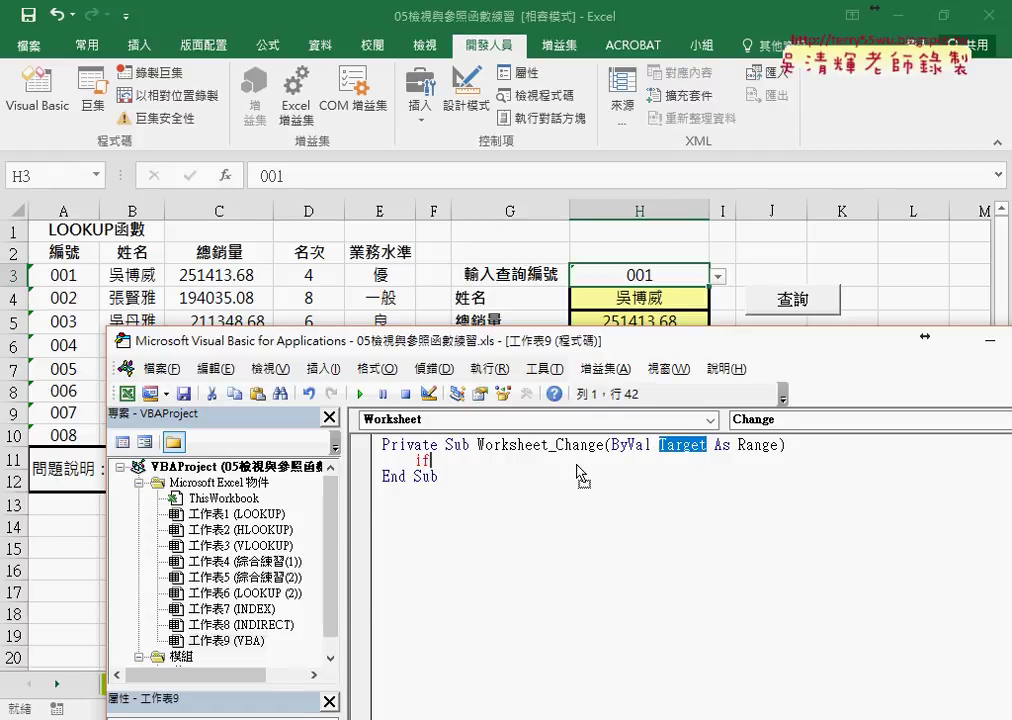
key("ctrl+c")
left_click(432, 461)
key("ctrl+v")
left_click(432, 461)
left_click(545, 460)
type(".")
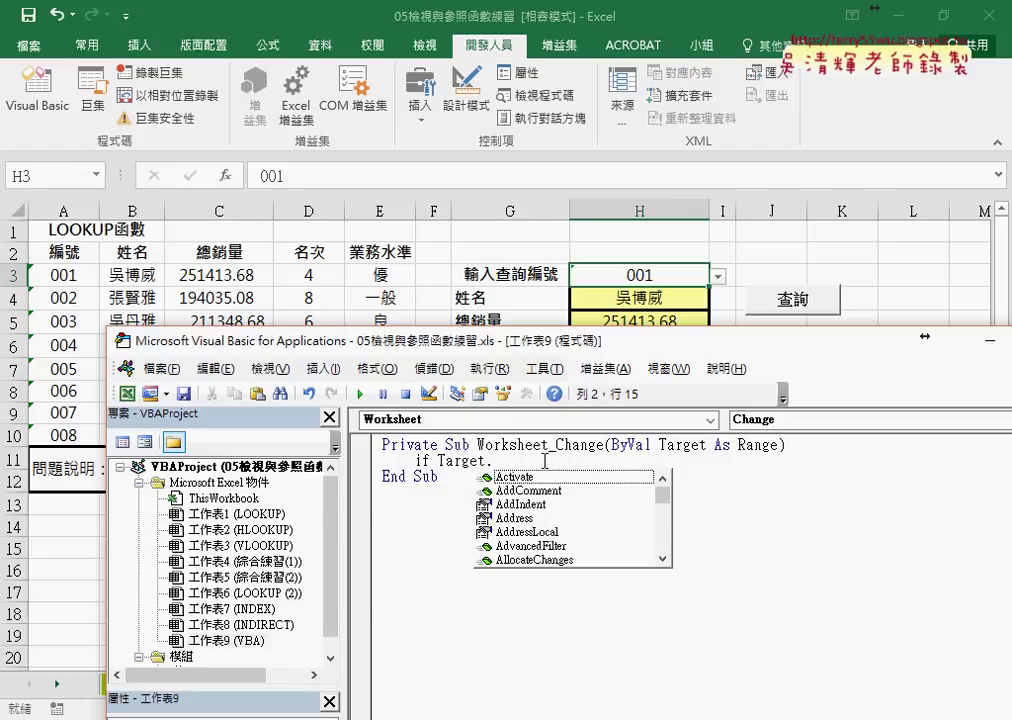
type("a")
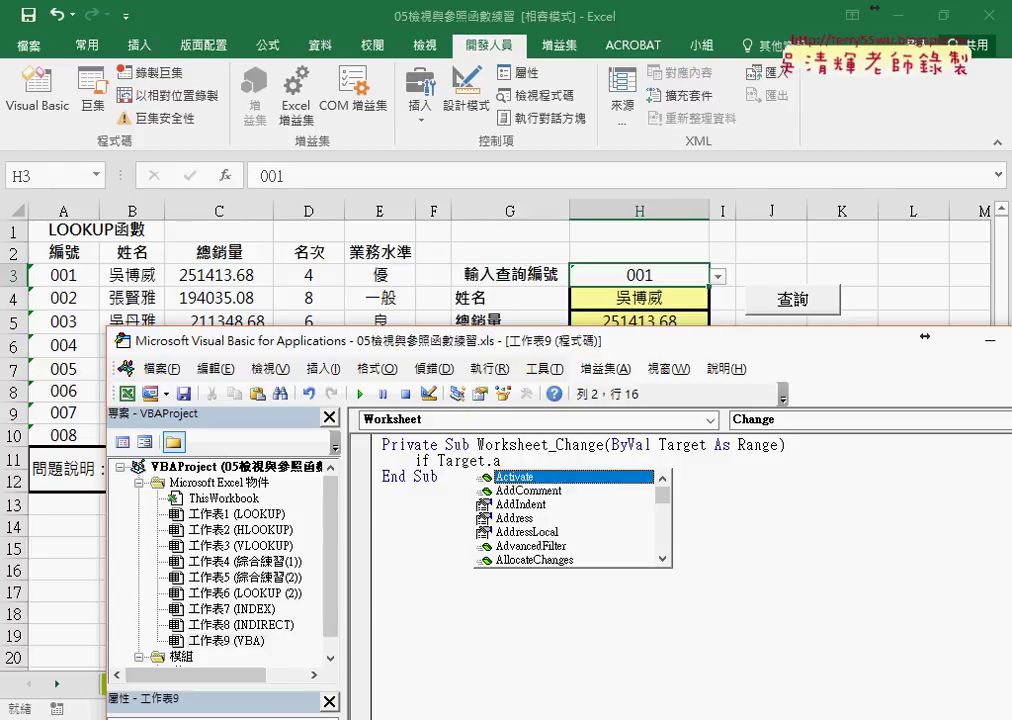
key("Down")
key("Down")
key("Down")
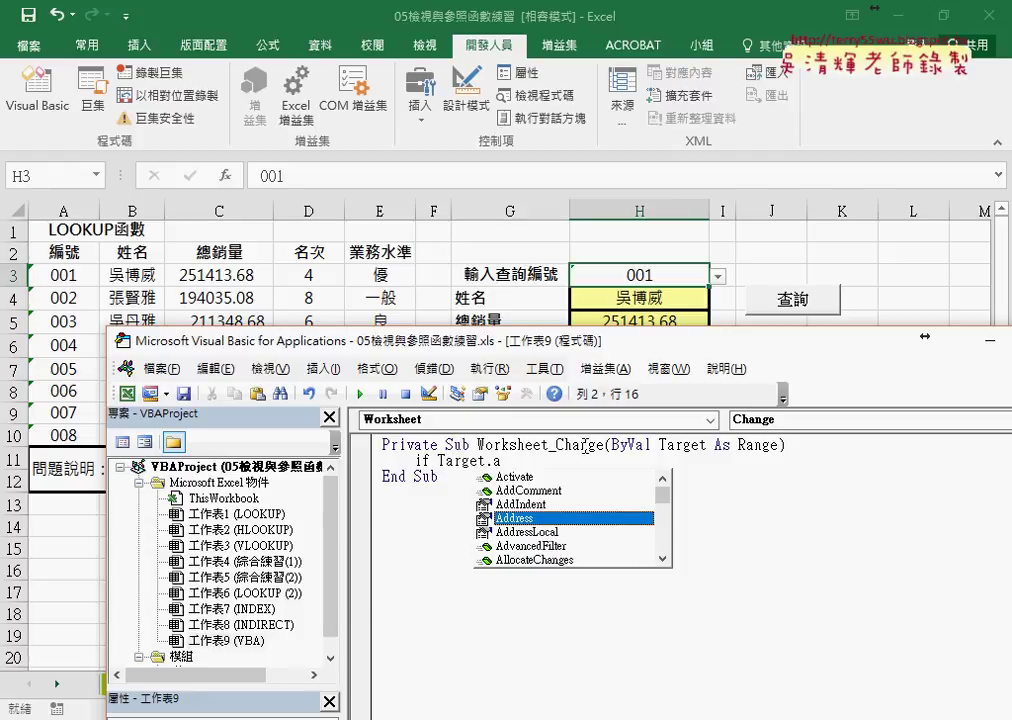
double_click(545, 519)
Step: Complete the condition as = "$H$3" Then
type("=\"\"")
key("Left")
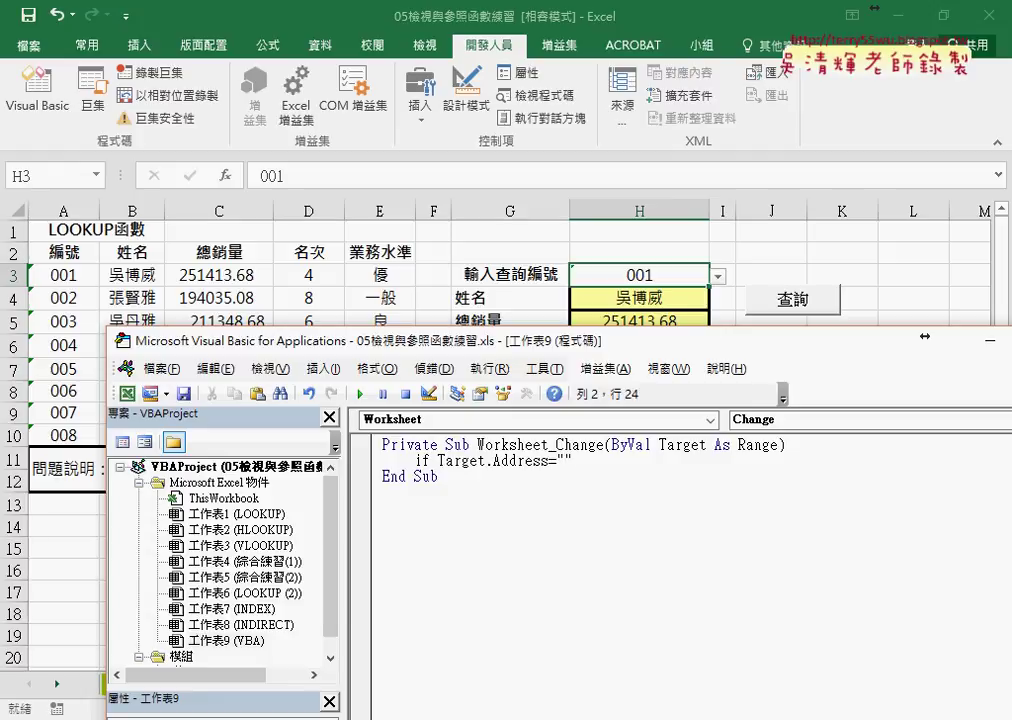
type("H3")
key("Left")
key("Left")
type("$")
key("Right")
type("$")
key("Right")
key("Right")
type("then")
Step: Add End If below and return to the blank line inside the If block
key("Return")
key("Return")
type("end if")
key("Up")
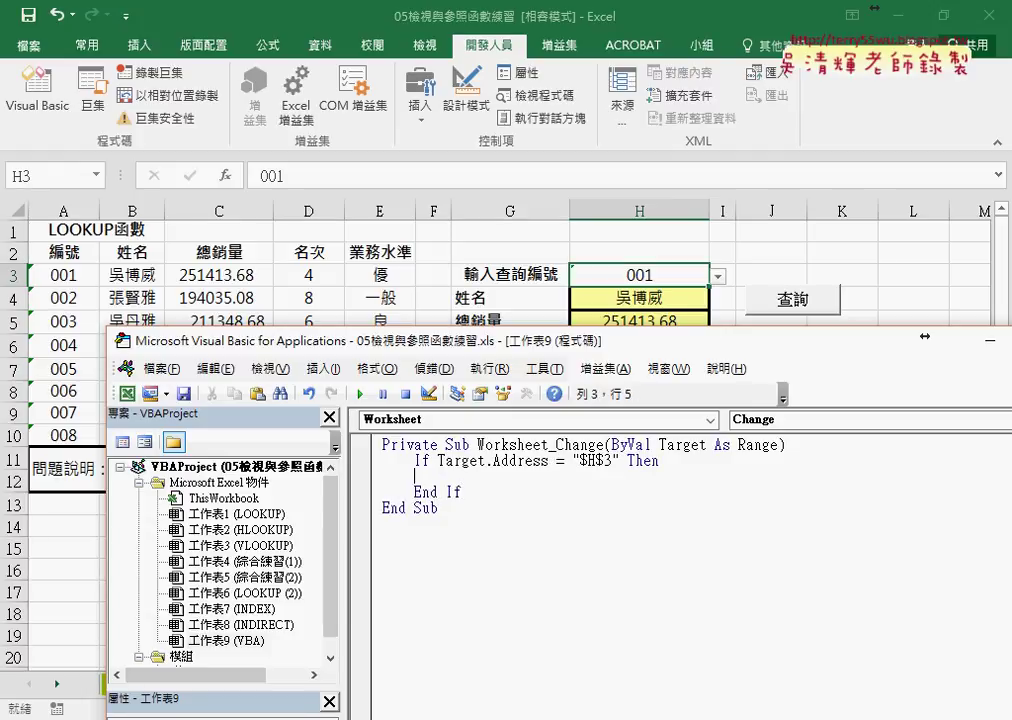
key("ctrl+End")
left_click_drag(621, 460, 572, 460)
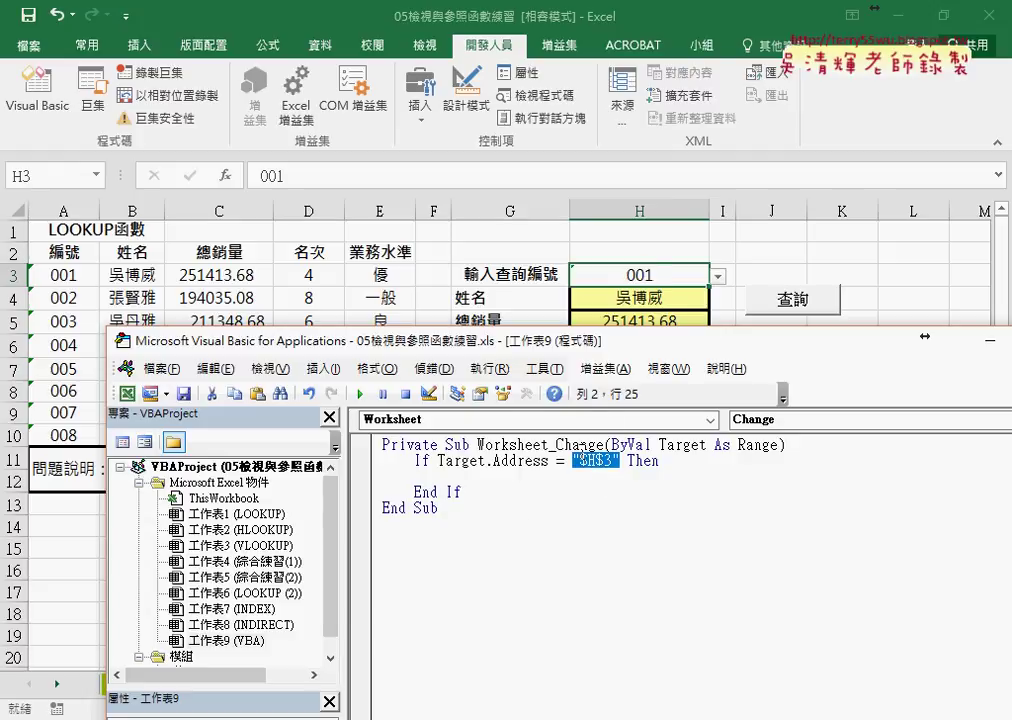
left_click(448, 476)
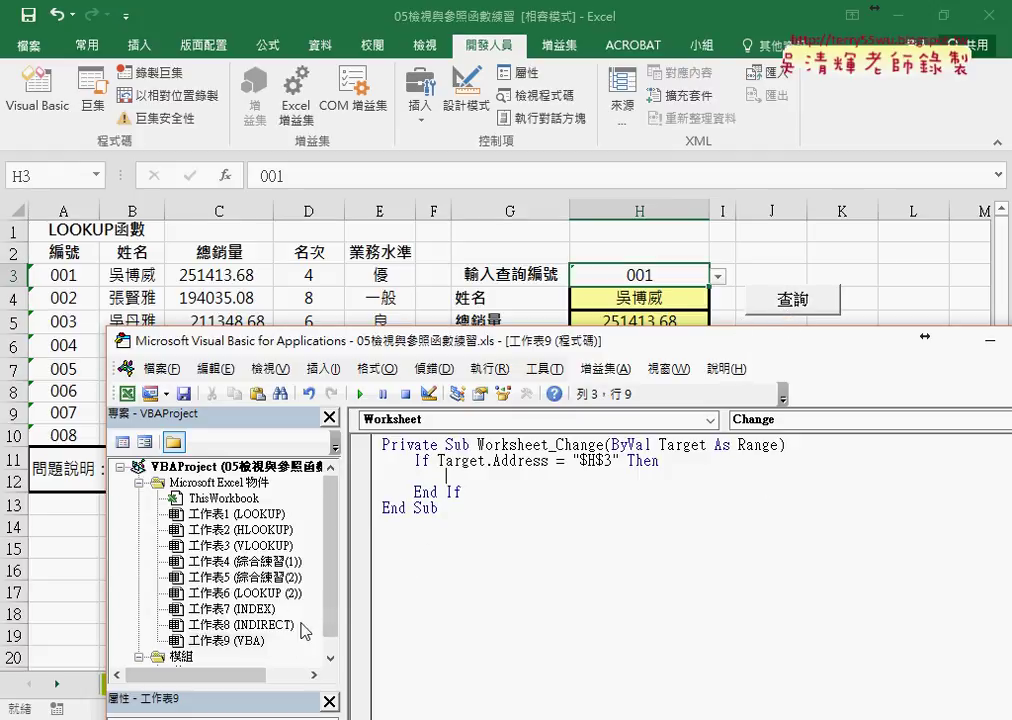
Step: Open Module1 to check the name of the 查詢 macro
left_click(141, 657)
left_click(208, 657)
double_click(208, 657)
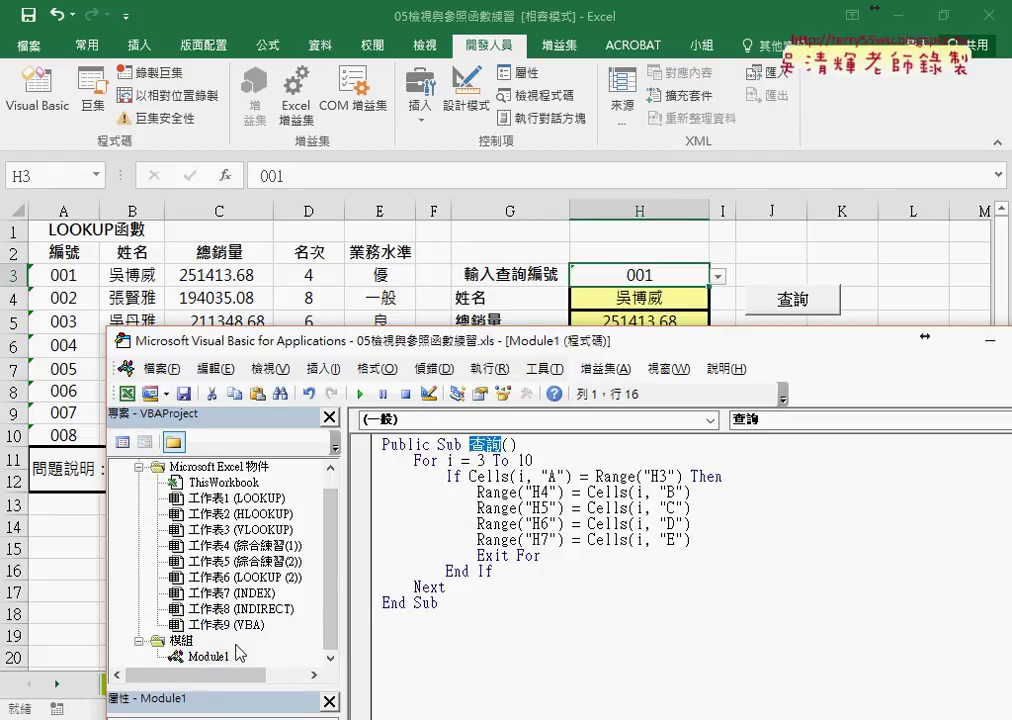
right_click(485, 446)
key("Escape")
Step: Back in 工作表9's code, write Call 查詢 inside the If $H$3 block
left_click(233, 624)
double_click(233, 624)
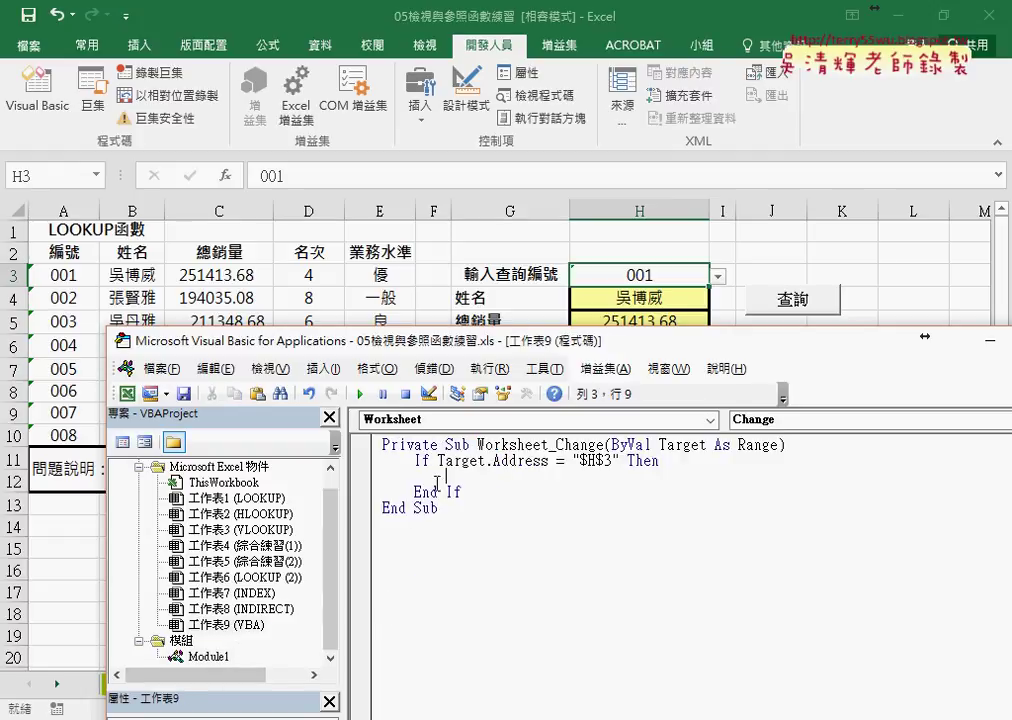
type("call")
type(" 查詢")
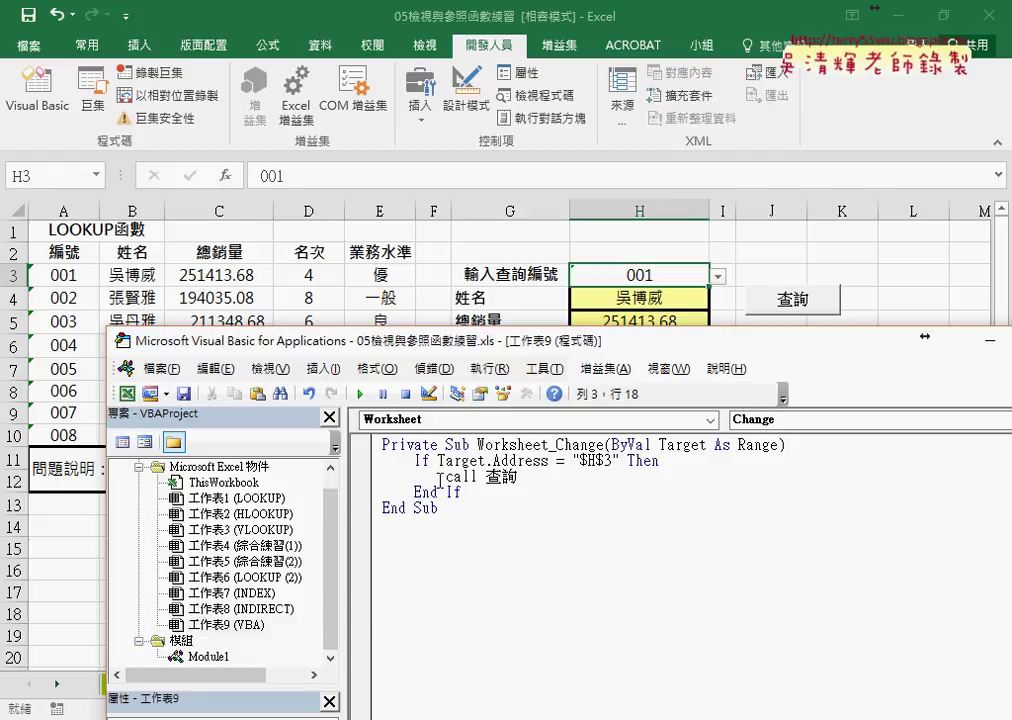
left_click(525, 538)
left_click_drag(641, 357, 670, 384)
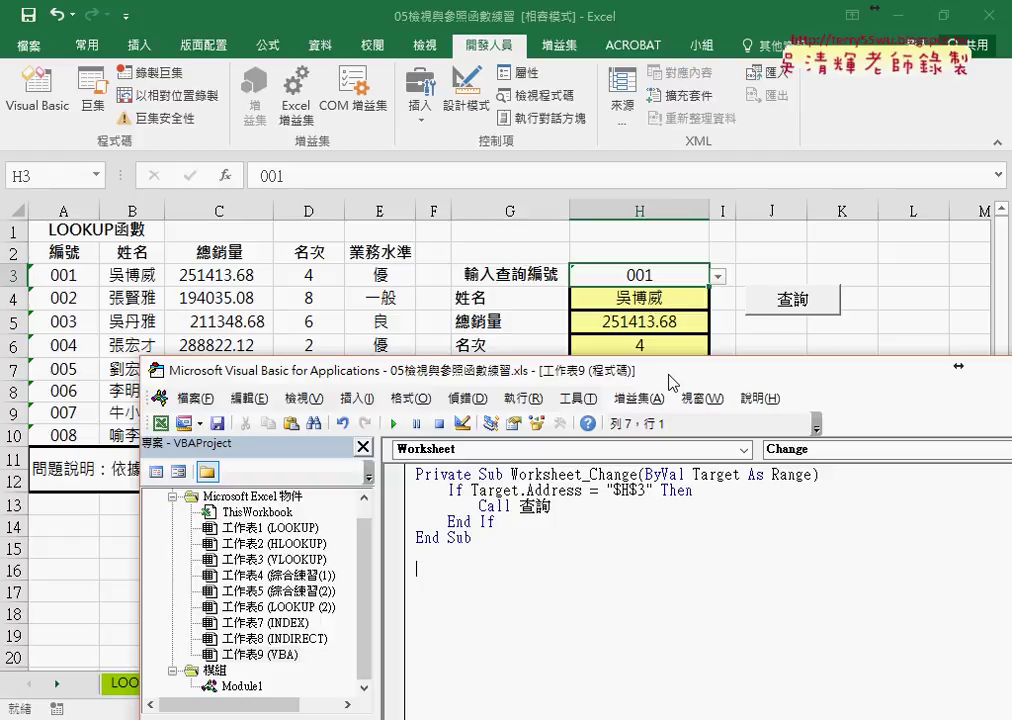
mouse_move(573, 287)
left_mouse_down()
mouse_move(690, 262)
mouse_move(590, 283)
left_mouse_up()
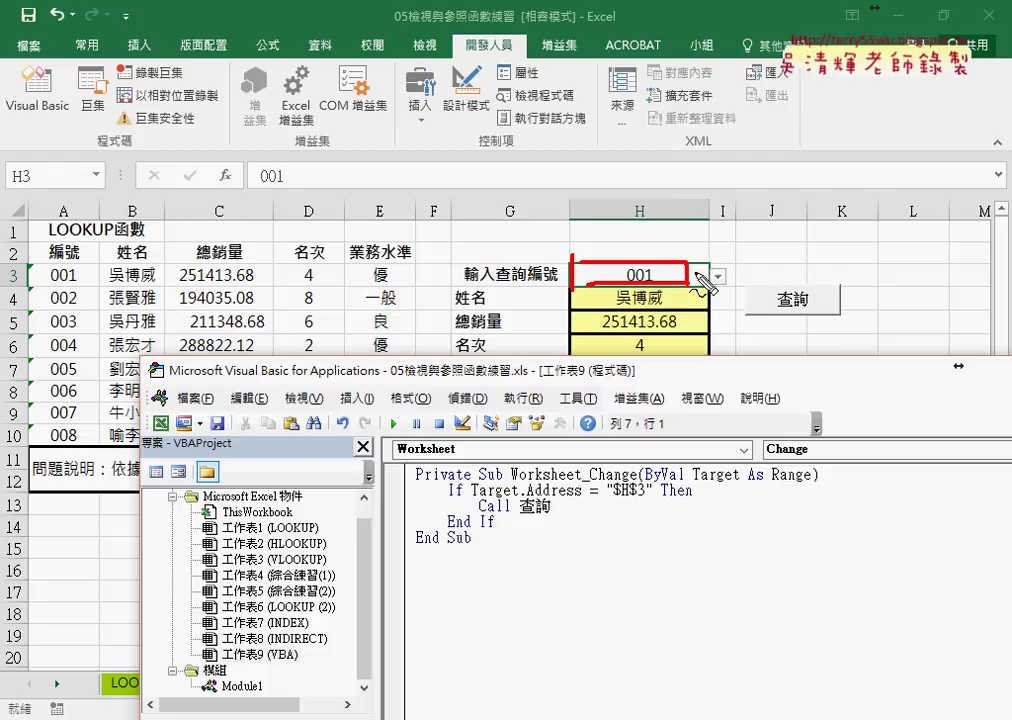
mouse_move(668, 258)
left_mouse_down()
mouse_move(776, 273)
mouse_move(783, 262)
left_mouse_up()
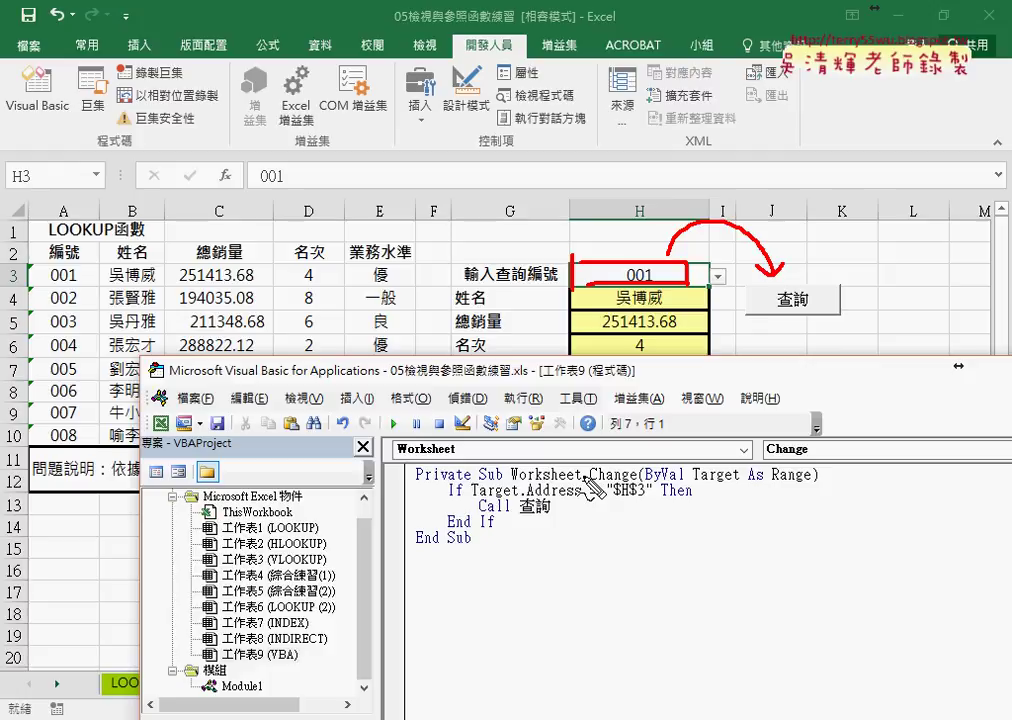
mouse_move(295, 658)
left_mouse_down()
mouse_move(205, 657)
mouse_move(290, 666)
left_mouse_up()
mouse_move(455, 460)
left_mouse_down()
mouse_move(400, 460)
mouse_move(398, 444)
left_mouse_up()
mouse_move(810, 461)
left_mouse_down()
mouse_move(778, 461)
mouse_move(762, 446)
mouse_move(816, 468)
left_mouse_up()
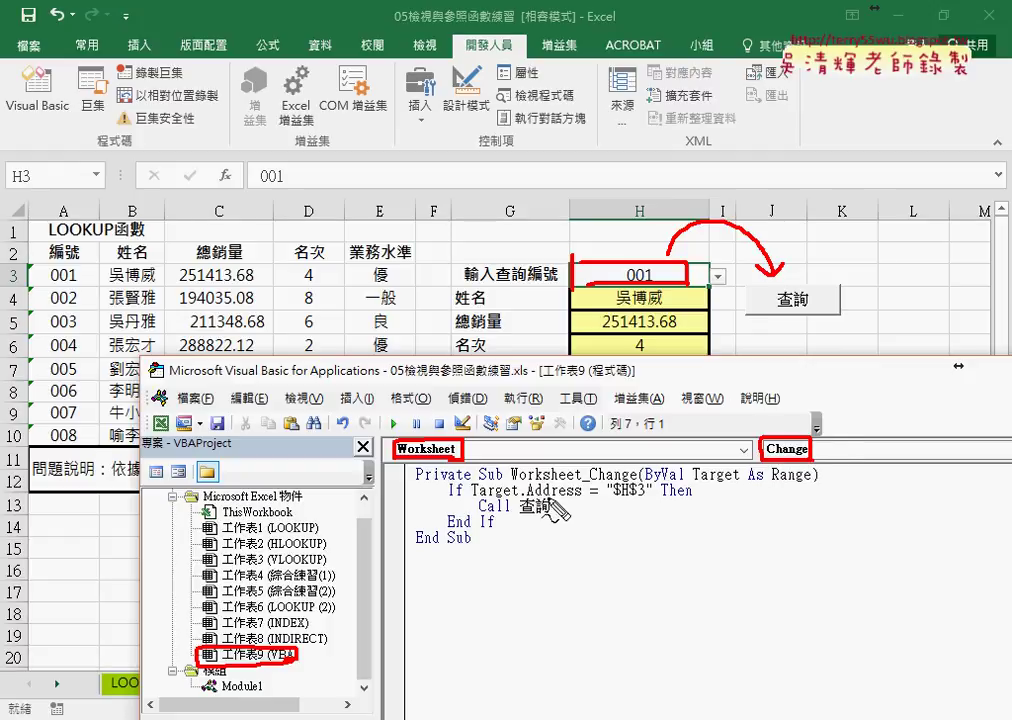
left_click_drag(612, 500, 646, 499)
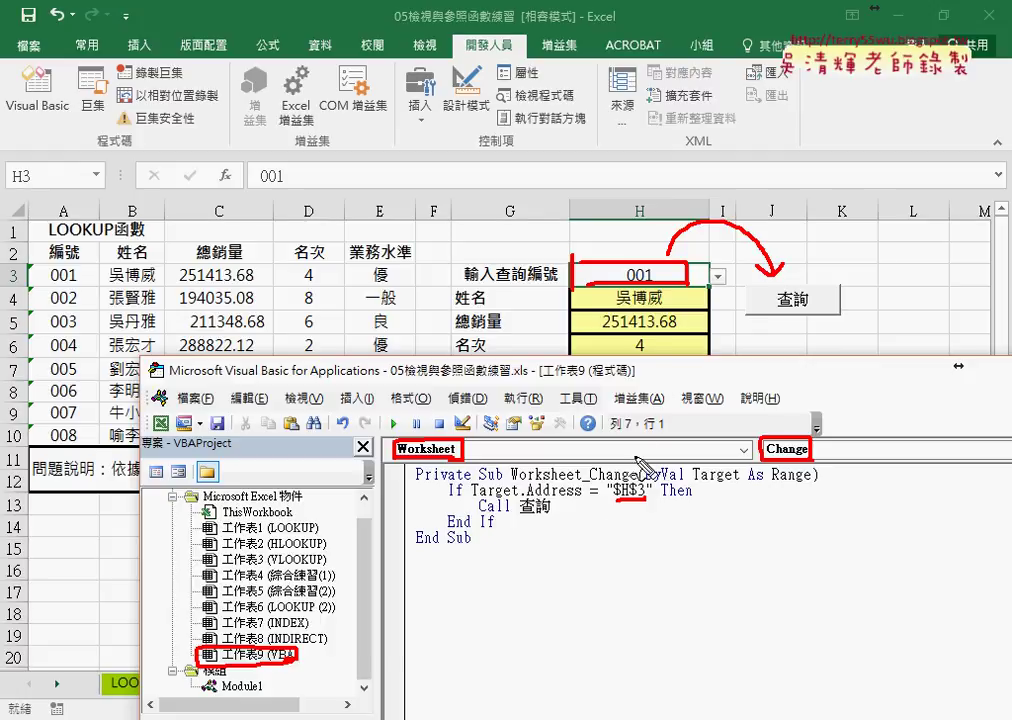
left_click_drag(631, 325, 630, 456)
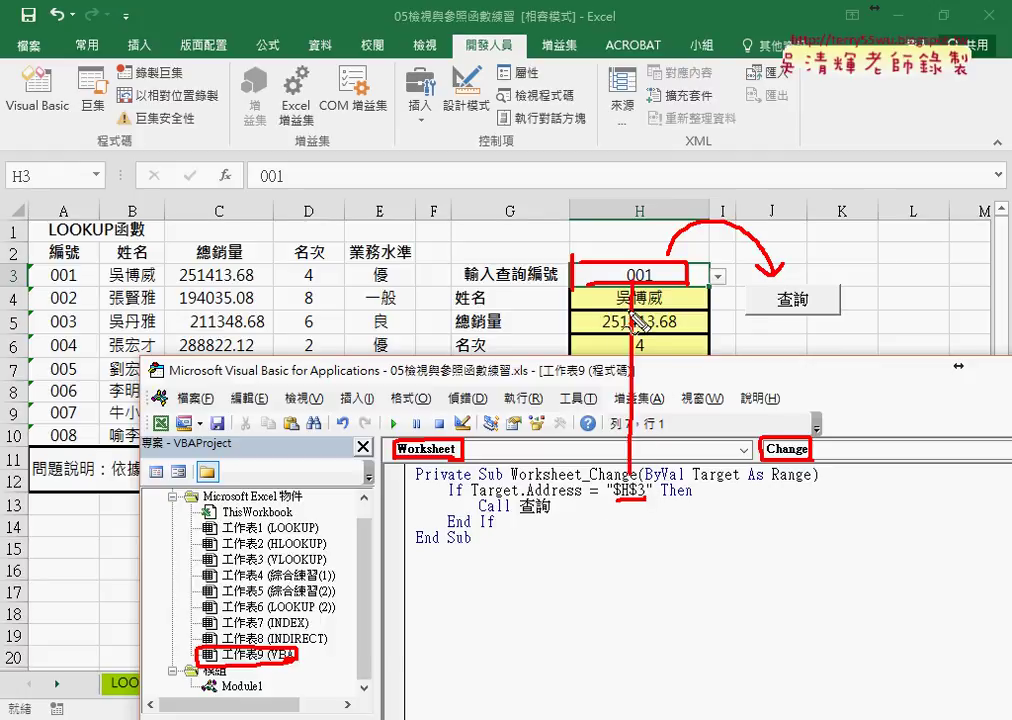
left_click_drag(519, 514, 551, 514)
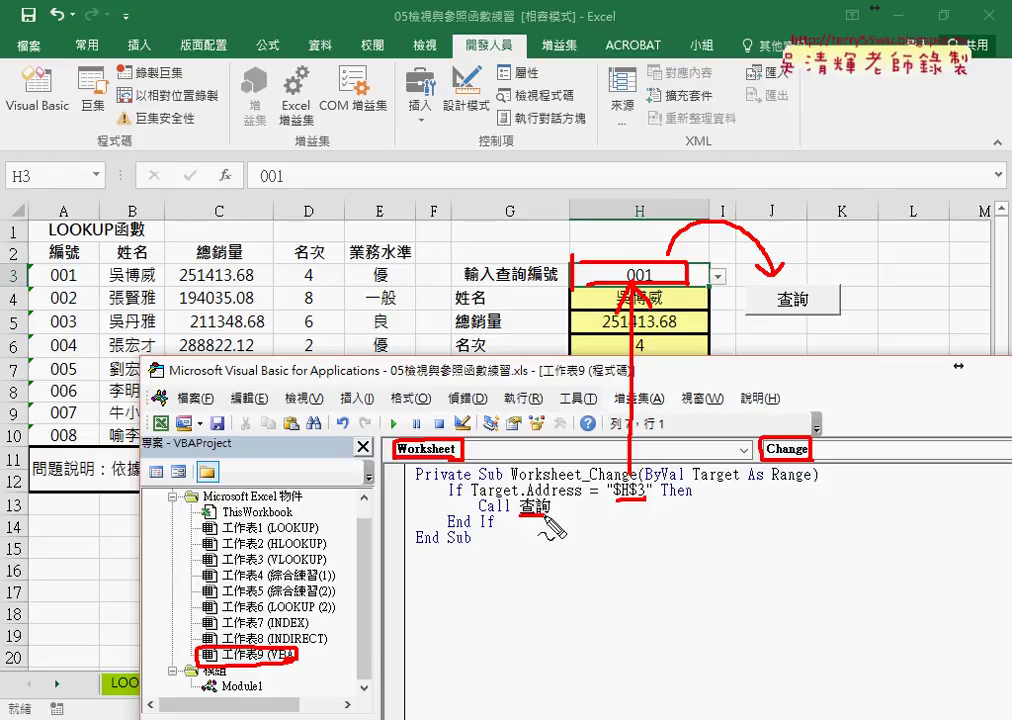
Step: Cut the 查詢 button off the worksheet
key("Escape")
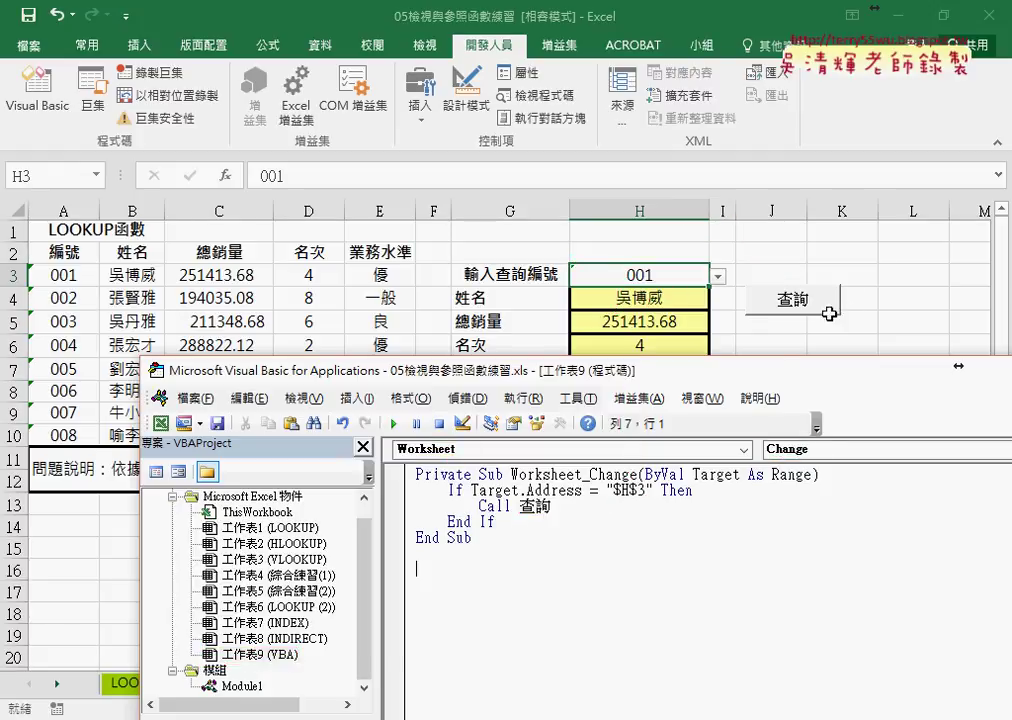
left_click(813, 328)
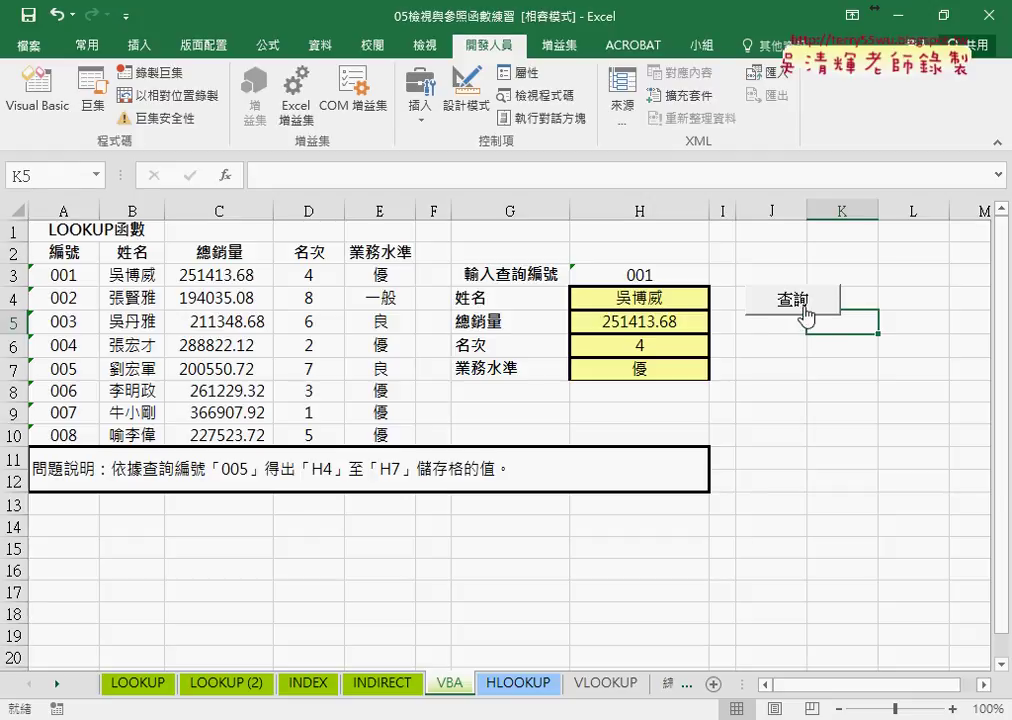
right_click(805, 309)
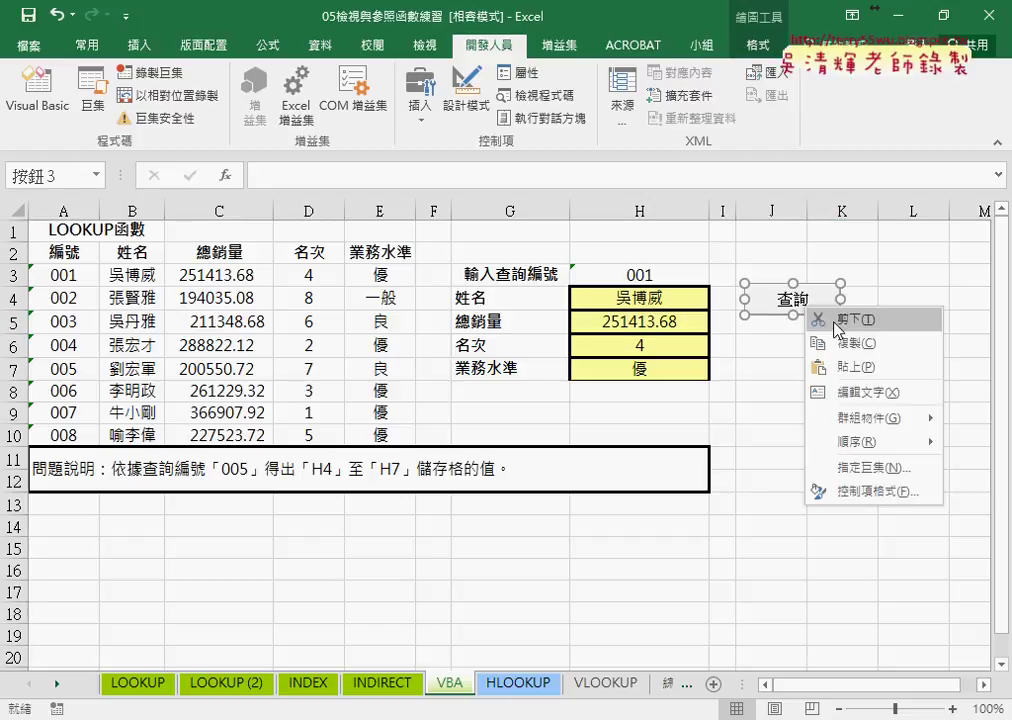
left_click(836, 321)
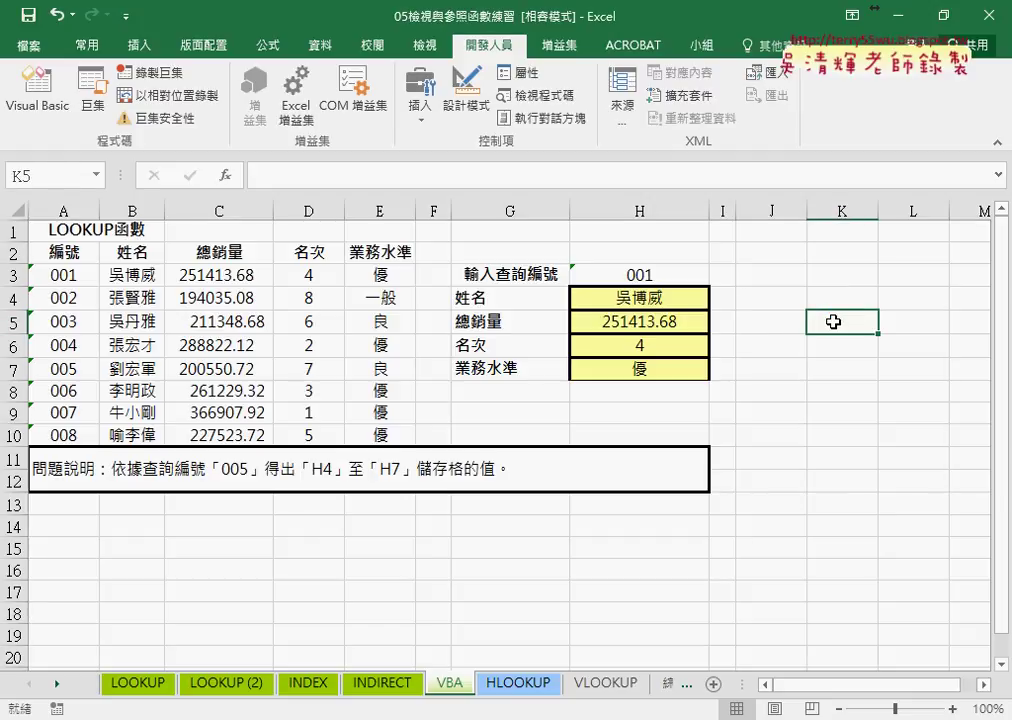
Step: Test the automatic lookup by choosing IDs 002, 003 and 004 from H3's dropdown
left_click(696, 274)
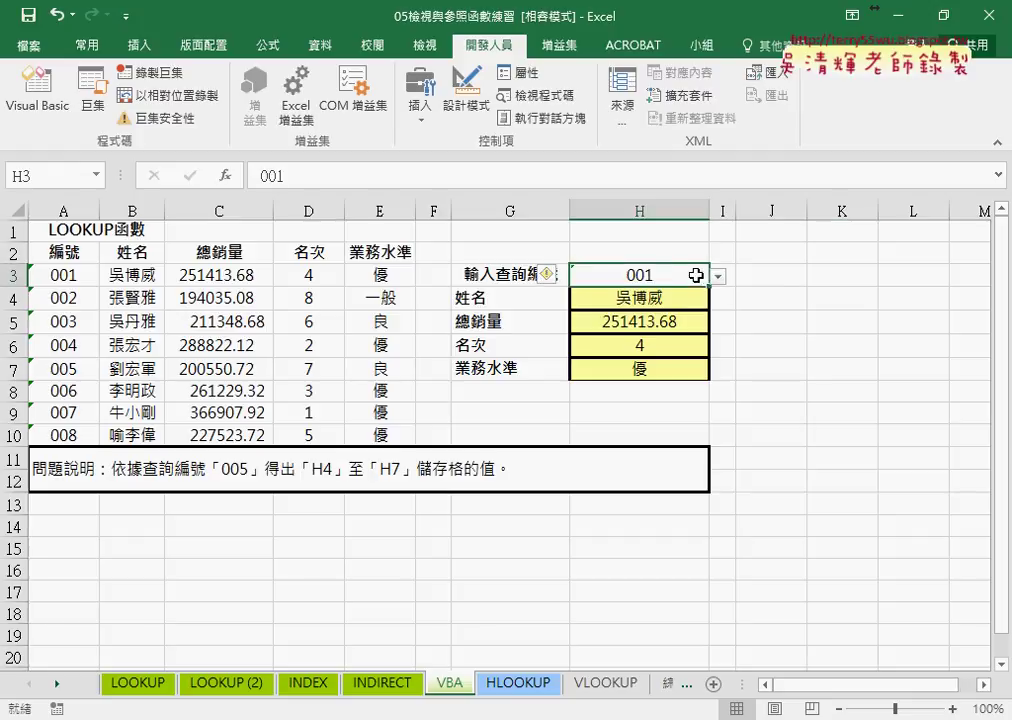
left_click(717, 278)
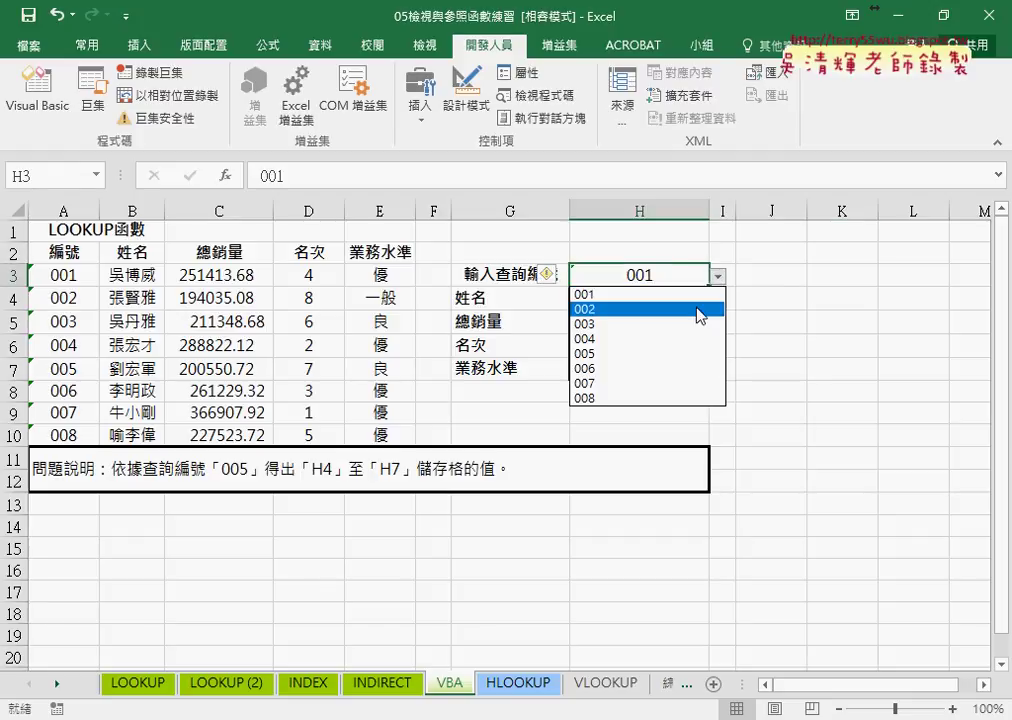
left_click(697, 310)
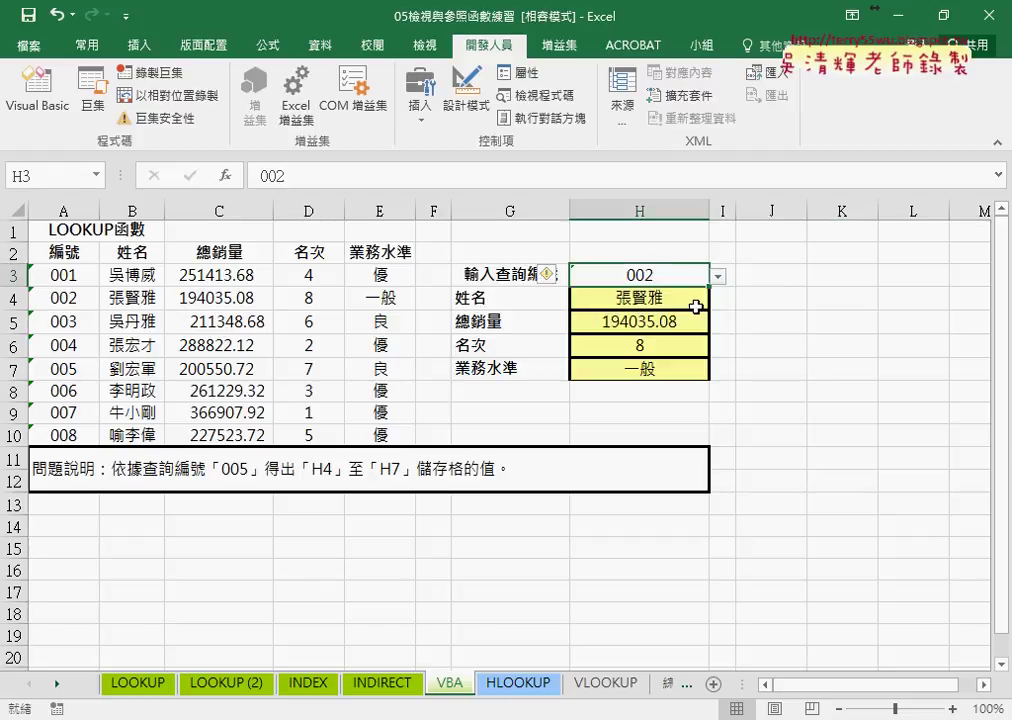
left_click(717, 278)
left_click(697, 324)
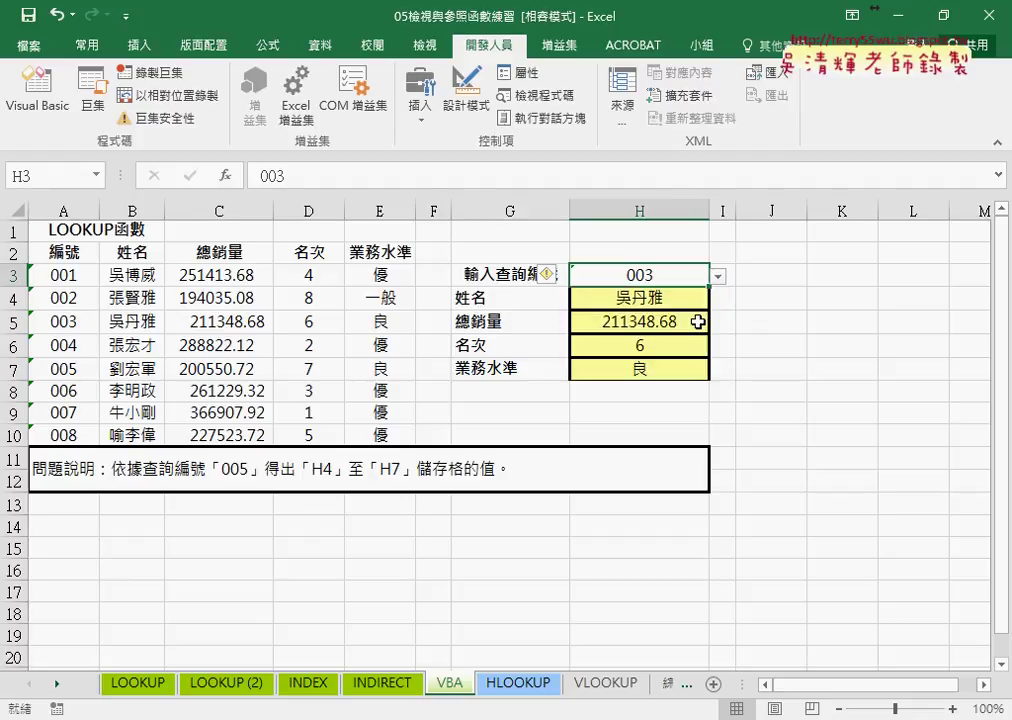
left_click(718, 275)
left_click(709, 340)
left_click(725, 277)
Step: Pick IDs 006, 003 and finally 006 in H3 to confirm H4:H7 refresh
left_click(691, 274)
left_click(718, 278)
left_click(680, 370)
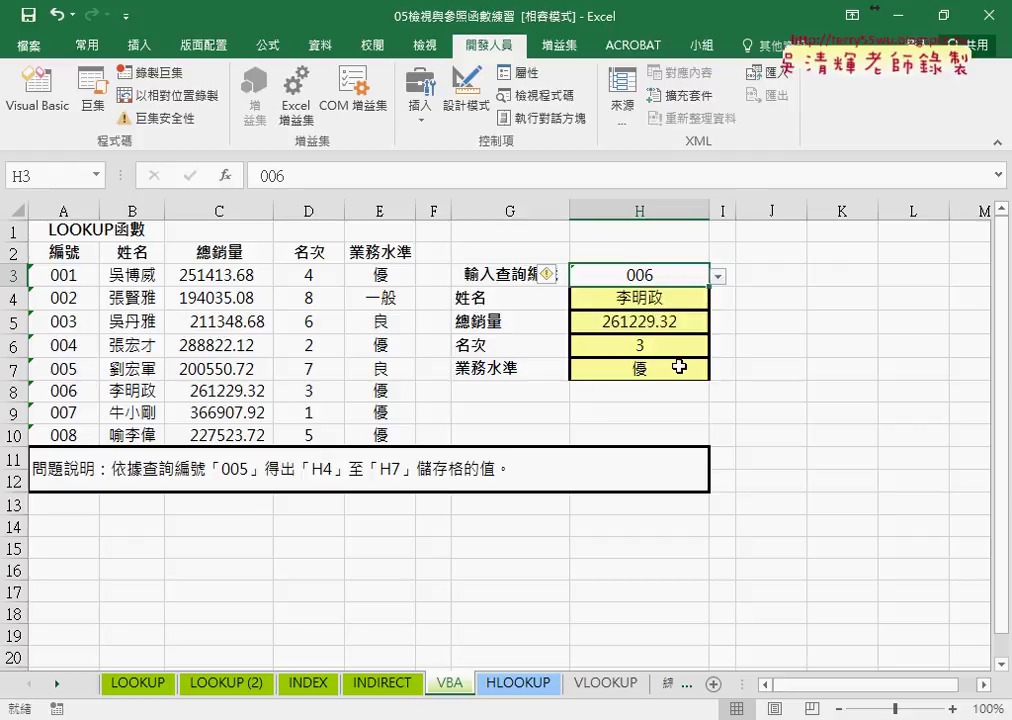
left_click(718, 277)
left_click(683, 325)
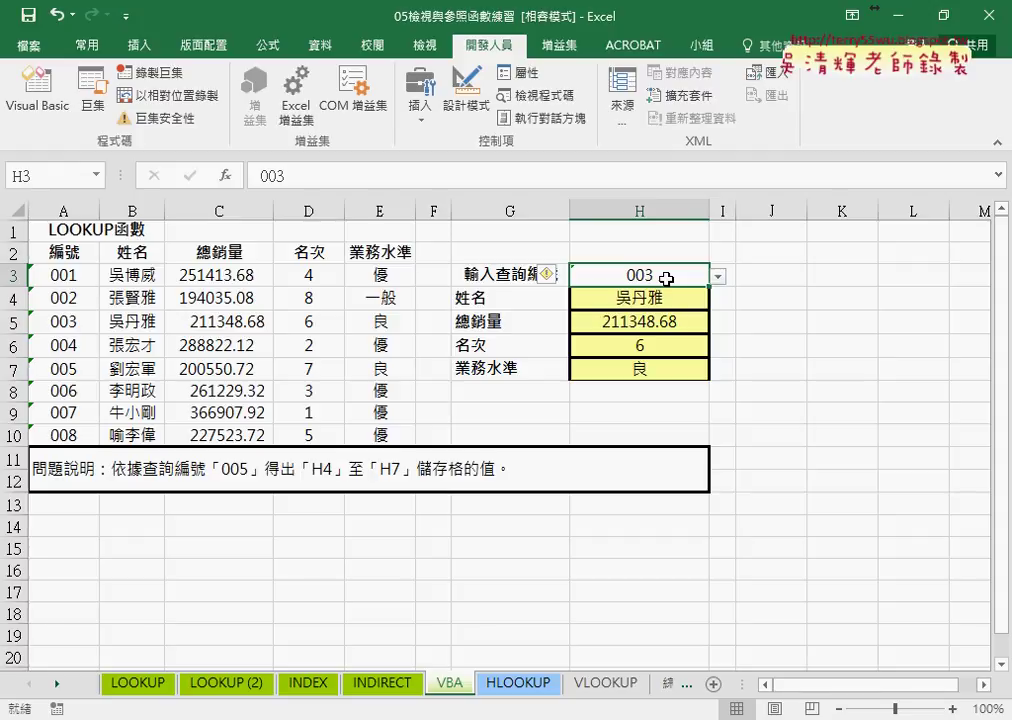
left_click(718, 276)
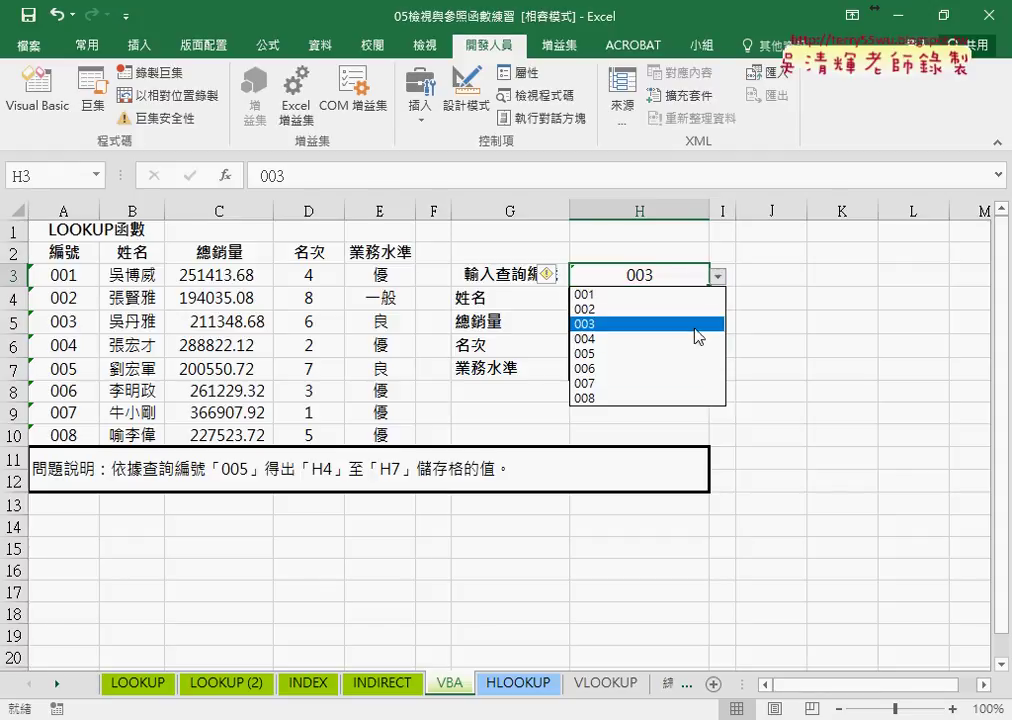
left_click(692, 372)
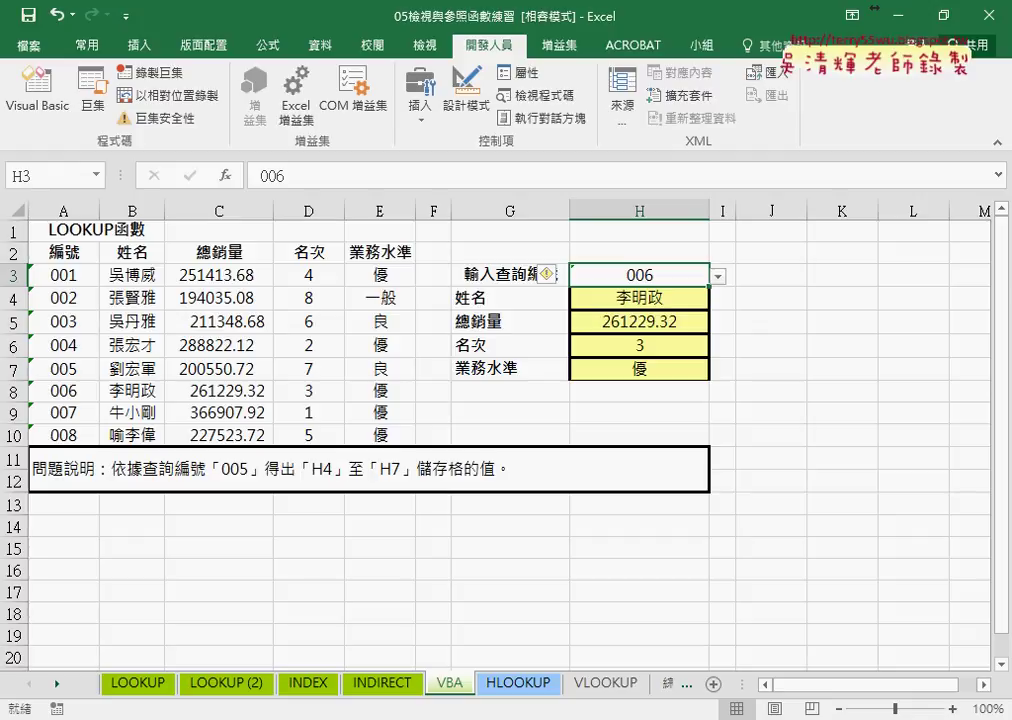
Step: Restore and enlarge the VBA editor, review Module1's 查詢 macro, then reopen 工作表9's Worksheet_Change code
mouse_move(550, 715)
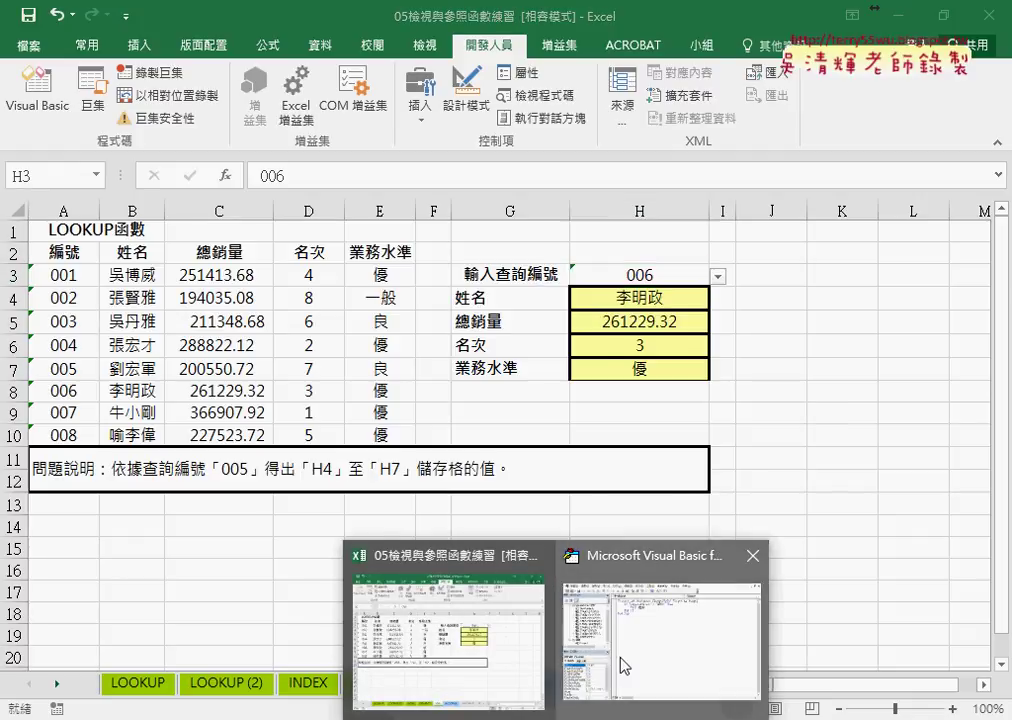
left_click(660, 620)
left_click_drag(509, 305, 540, 220)
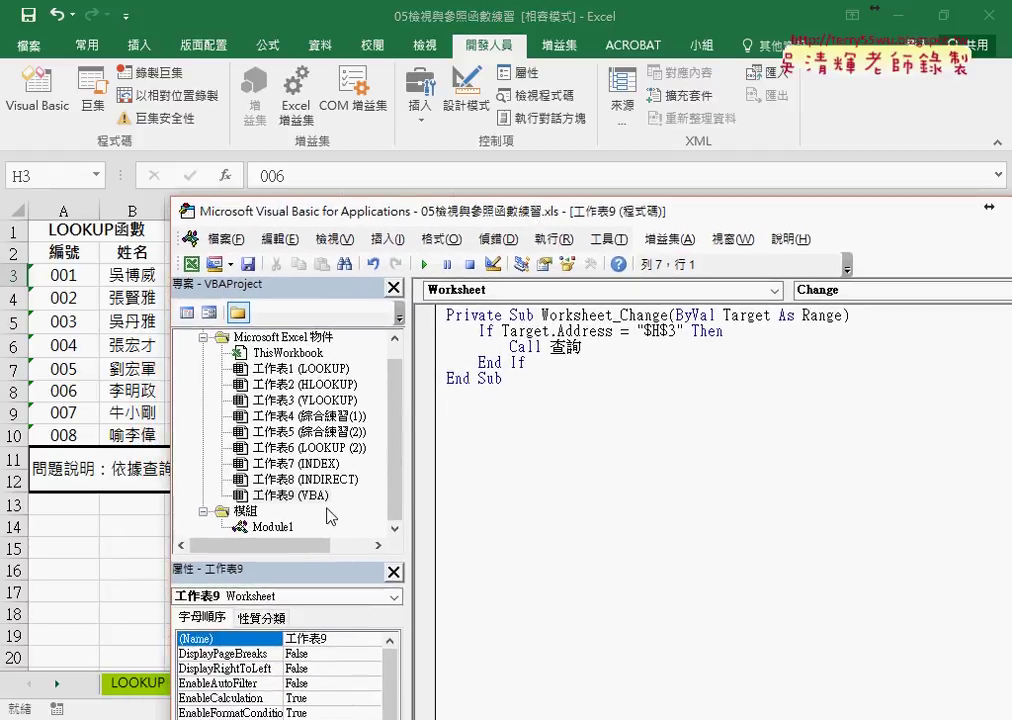
double_click(273, 527)
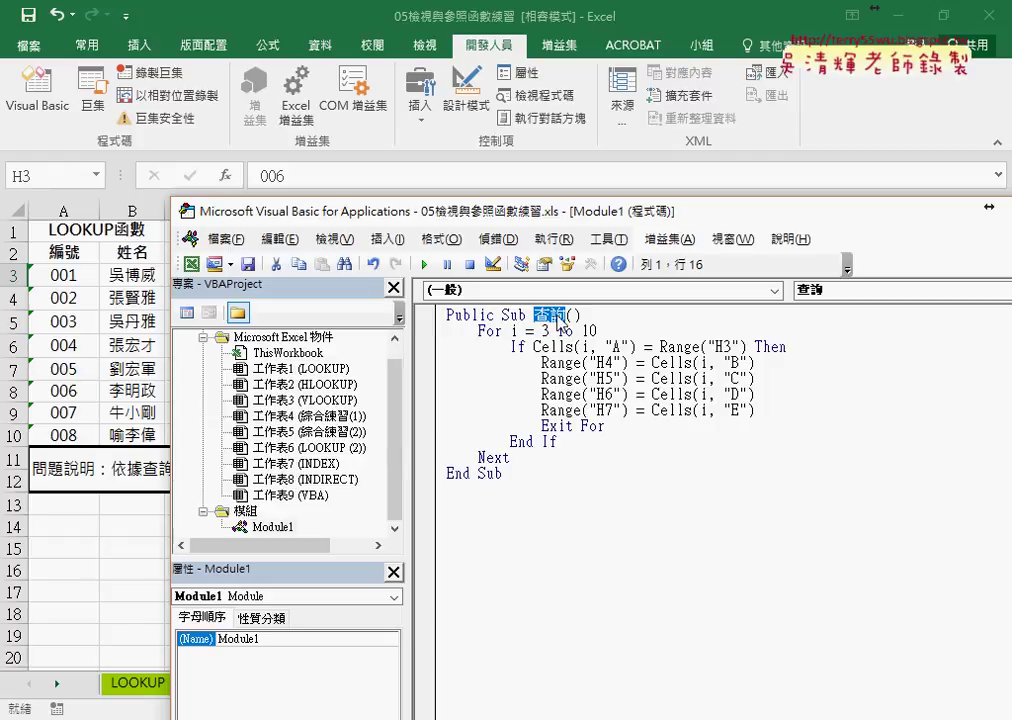
left_click(612, 410)
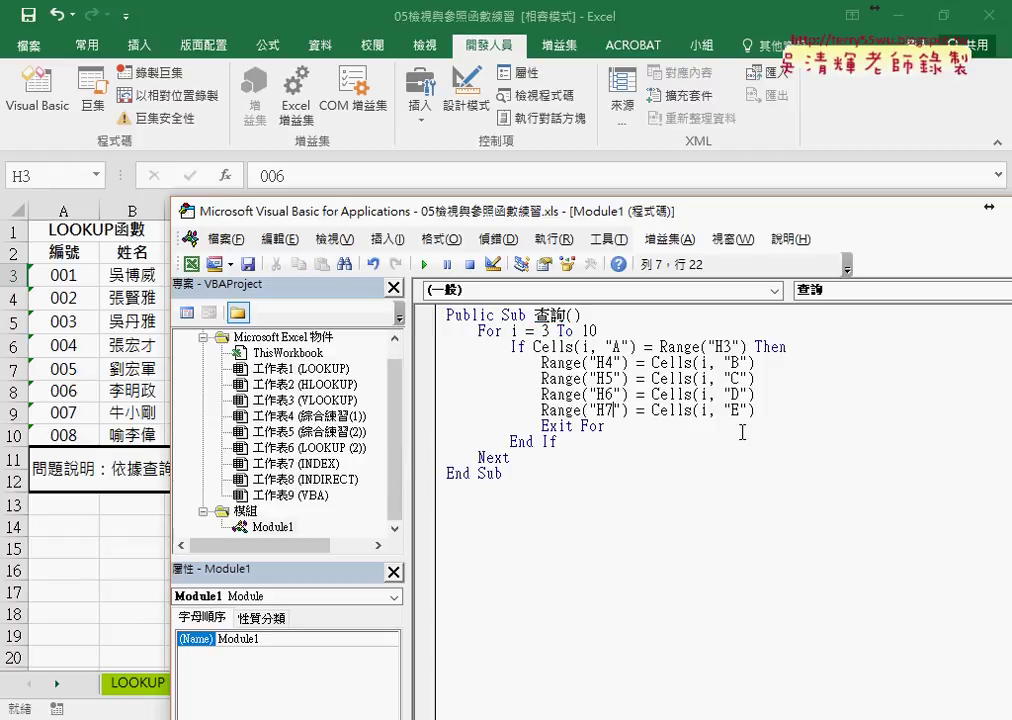
mouse_move(755, 362)
left_mouse_down()
mouse_move(651, 362)
mouse_move(646, 346)
mouse_move(636, 362)
left_mouse_up()
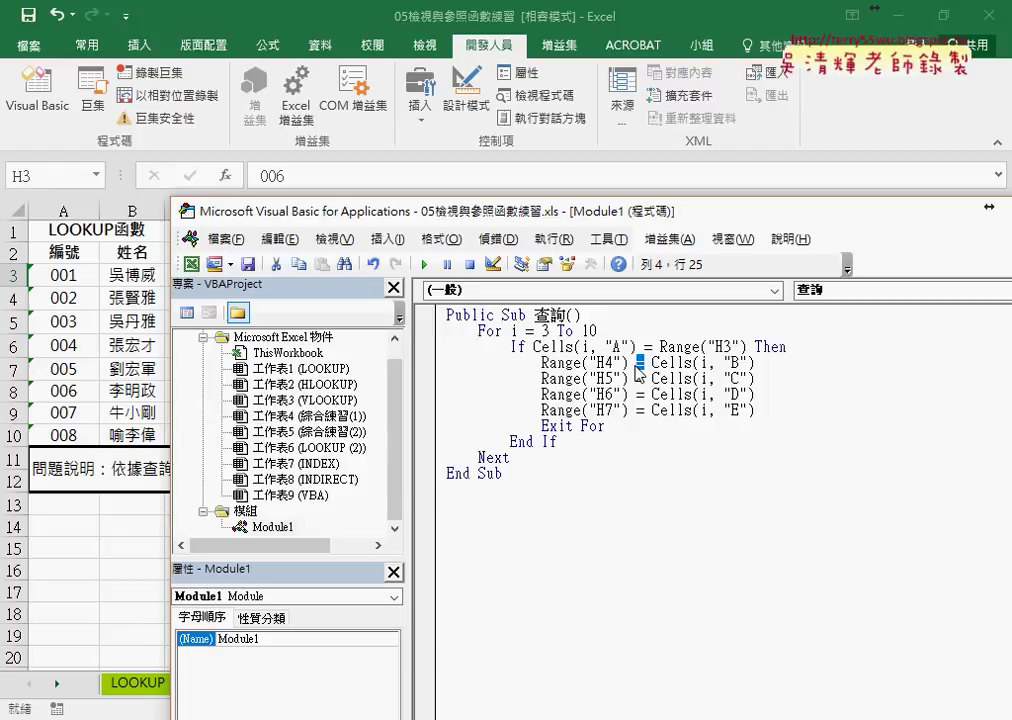
double_click(290, 495)
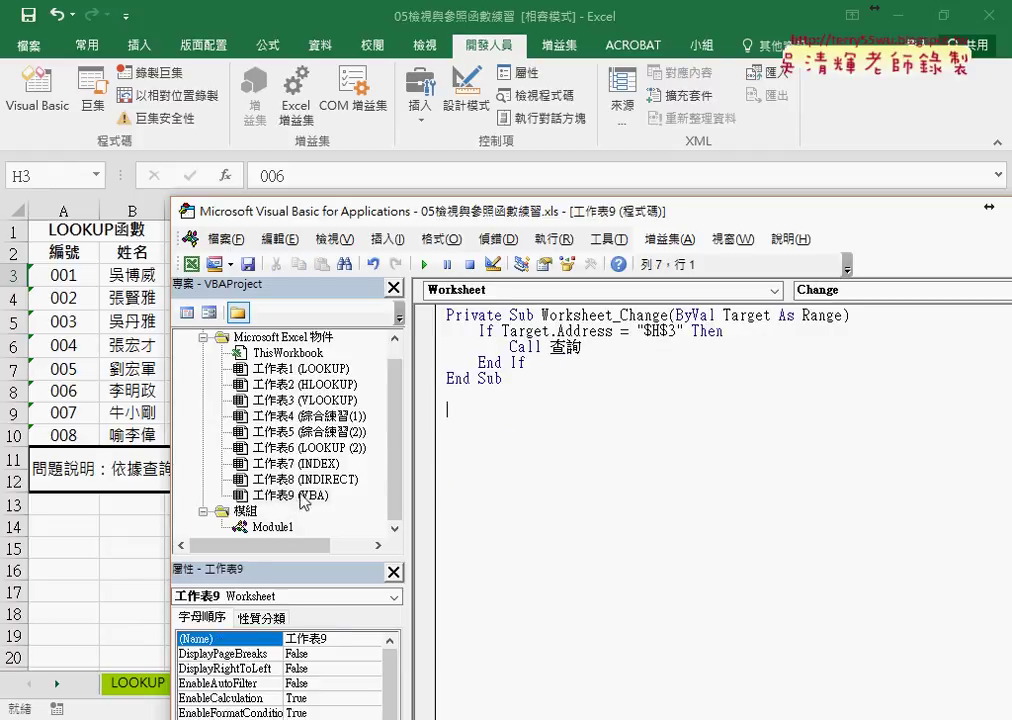
left_click(706, 331)
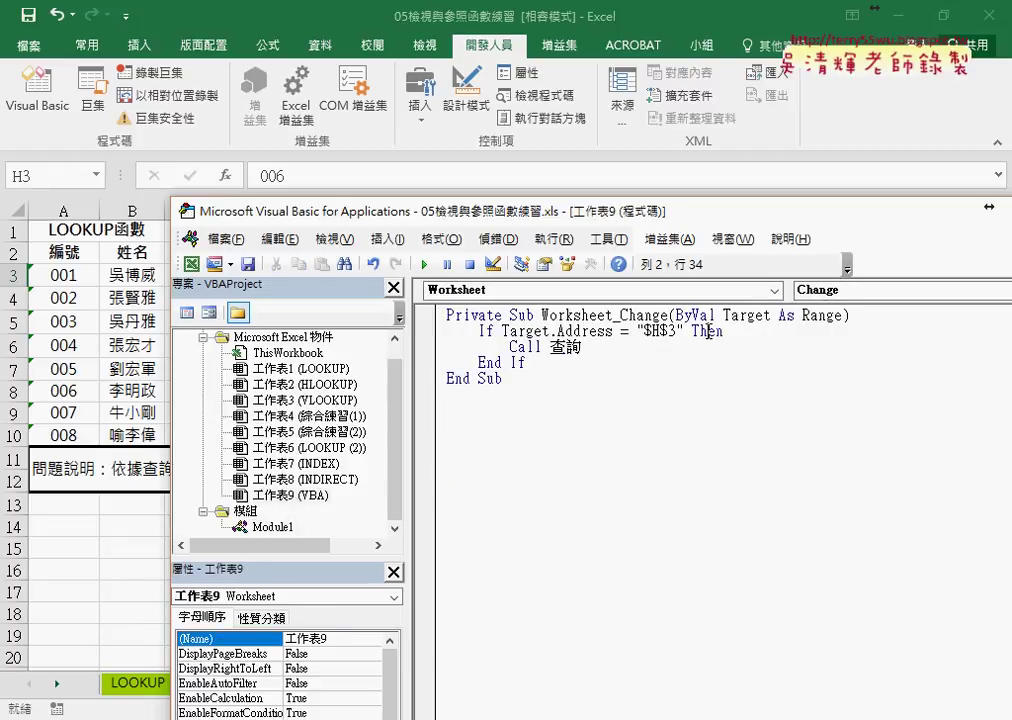